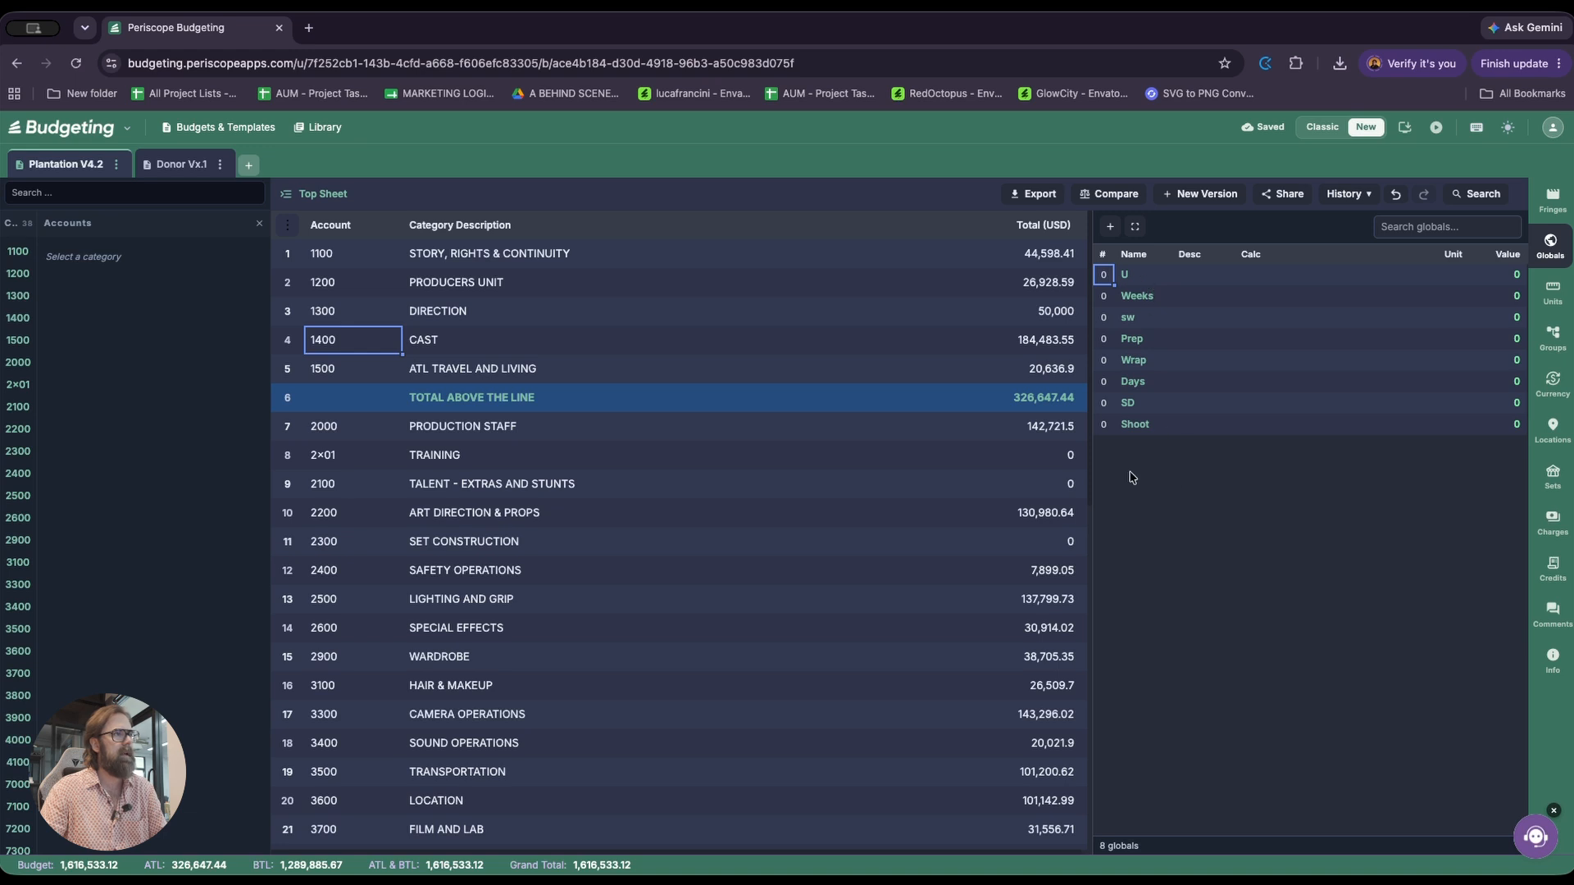
Examine the library's Periscope globals, focusing on how the Shoot Days (SD) global is calculated
{"action": "left_click", "coordinate": [340, 129]}
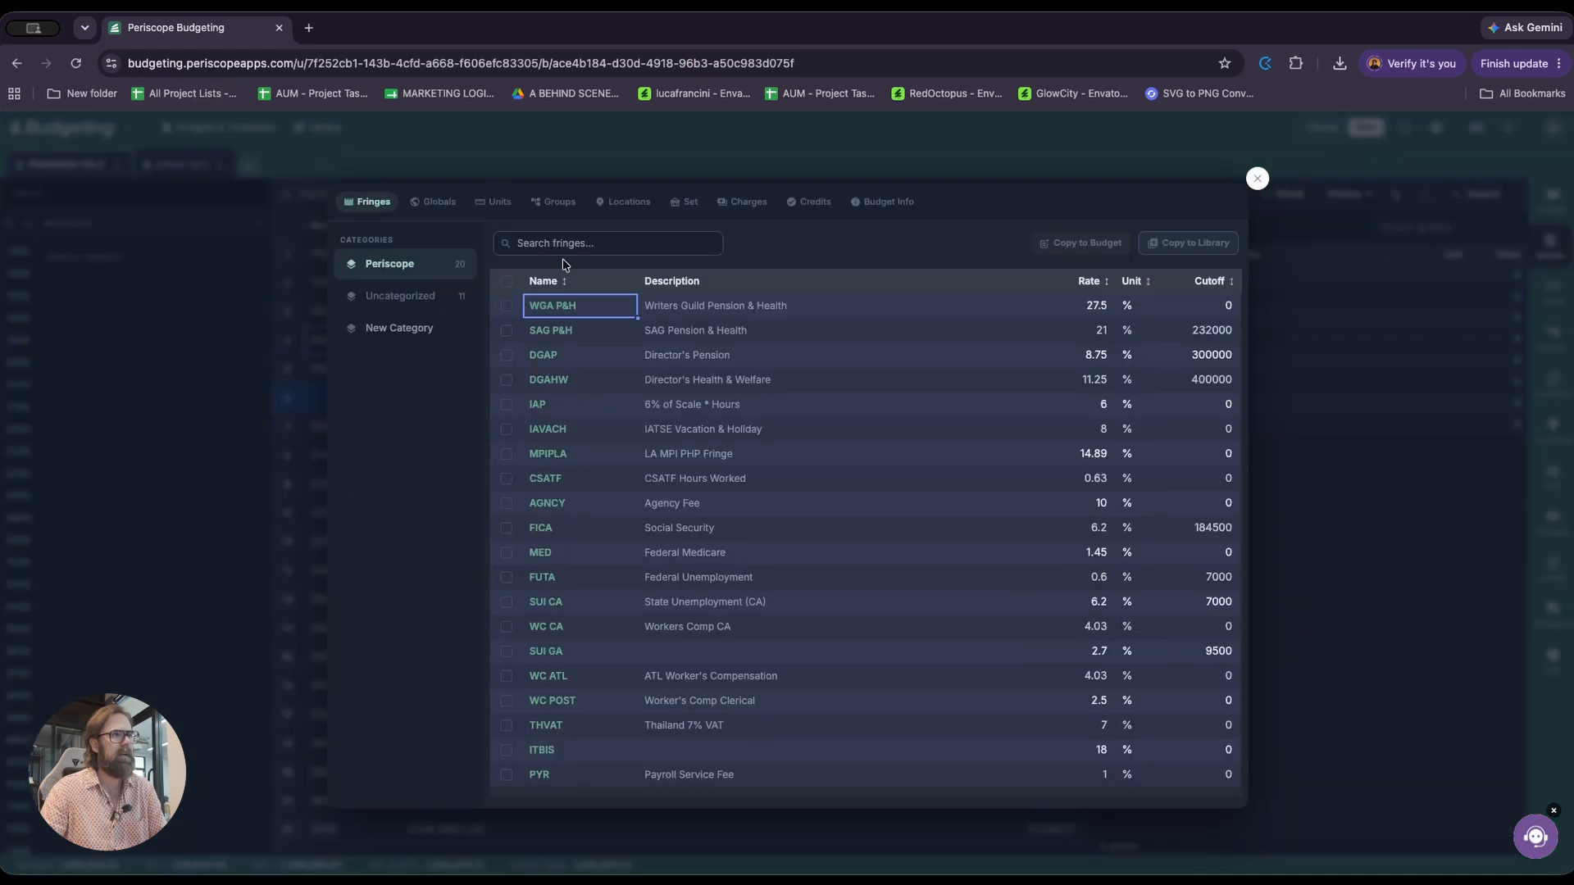
{"action": "left_click", "coordinate": [440, 201]}
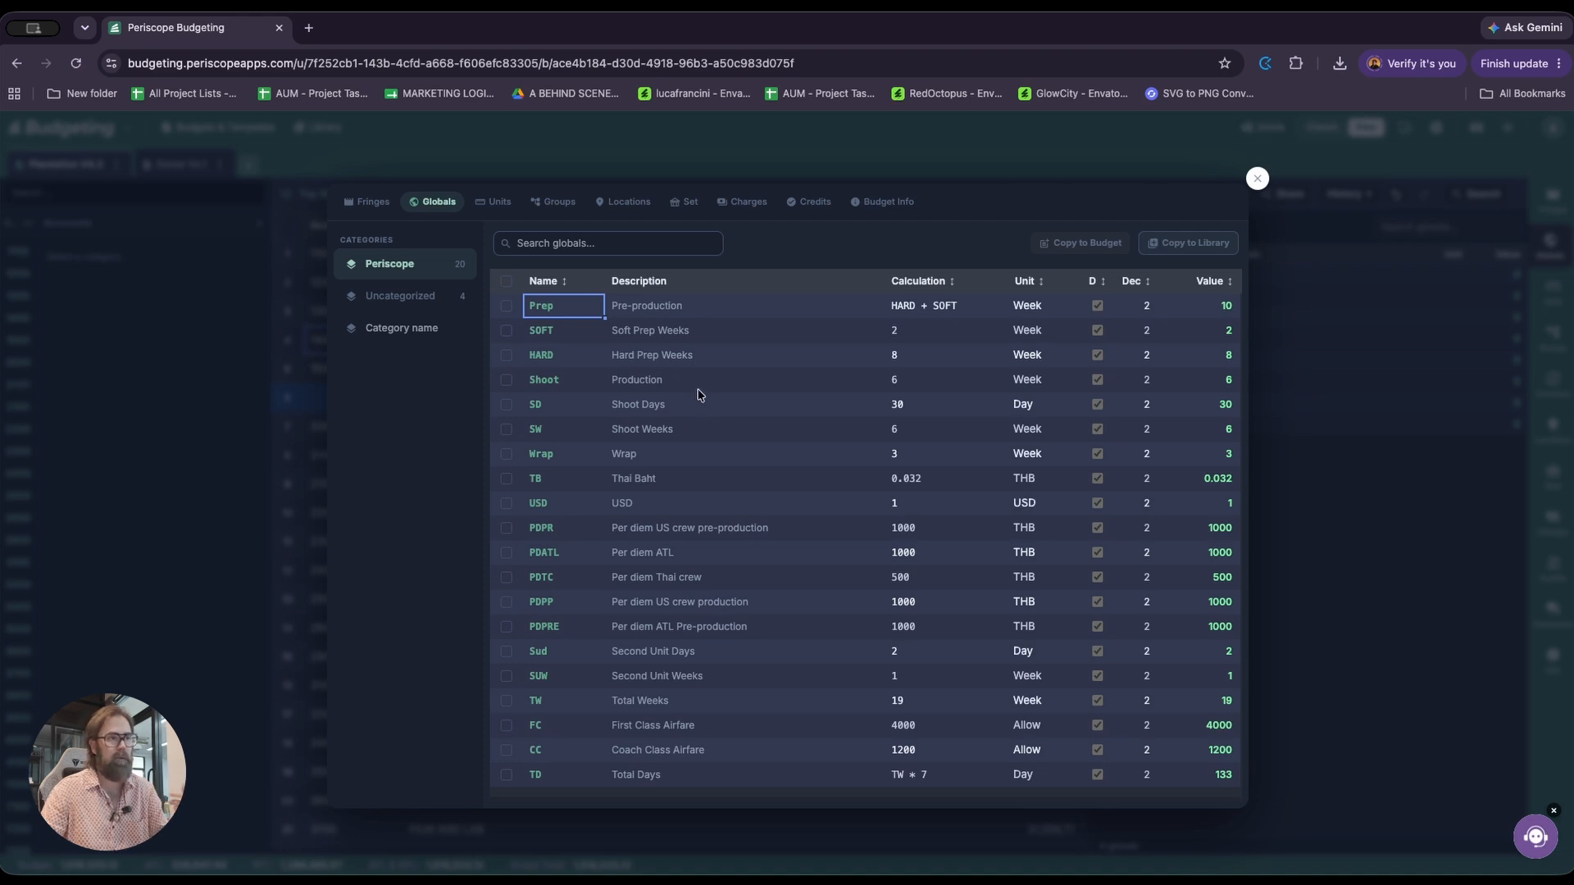
{"action": "left_click", "coordinate": [664, 407]}
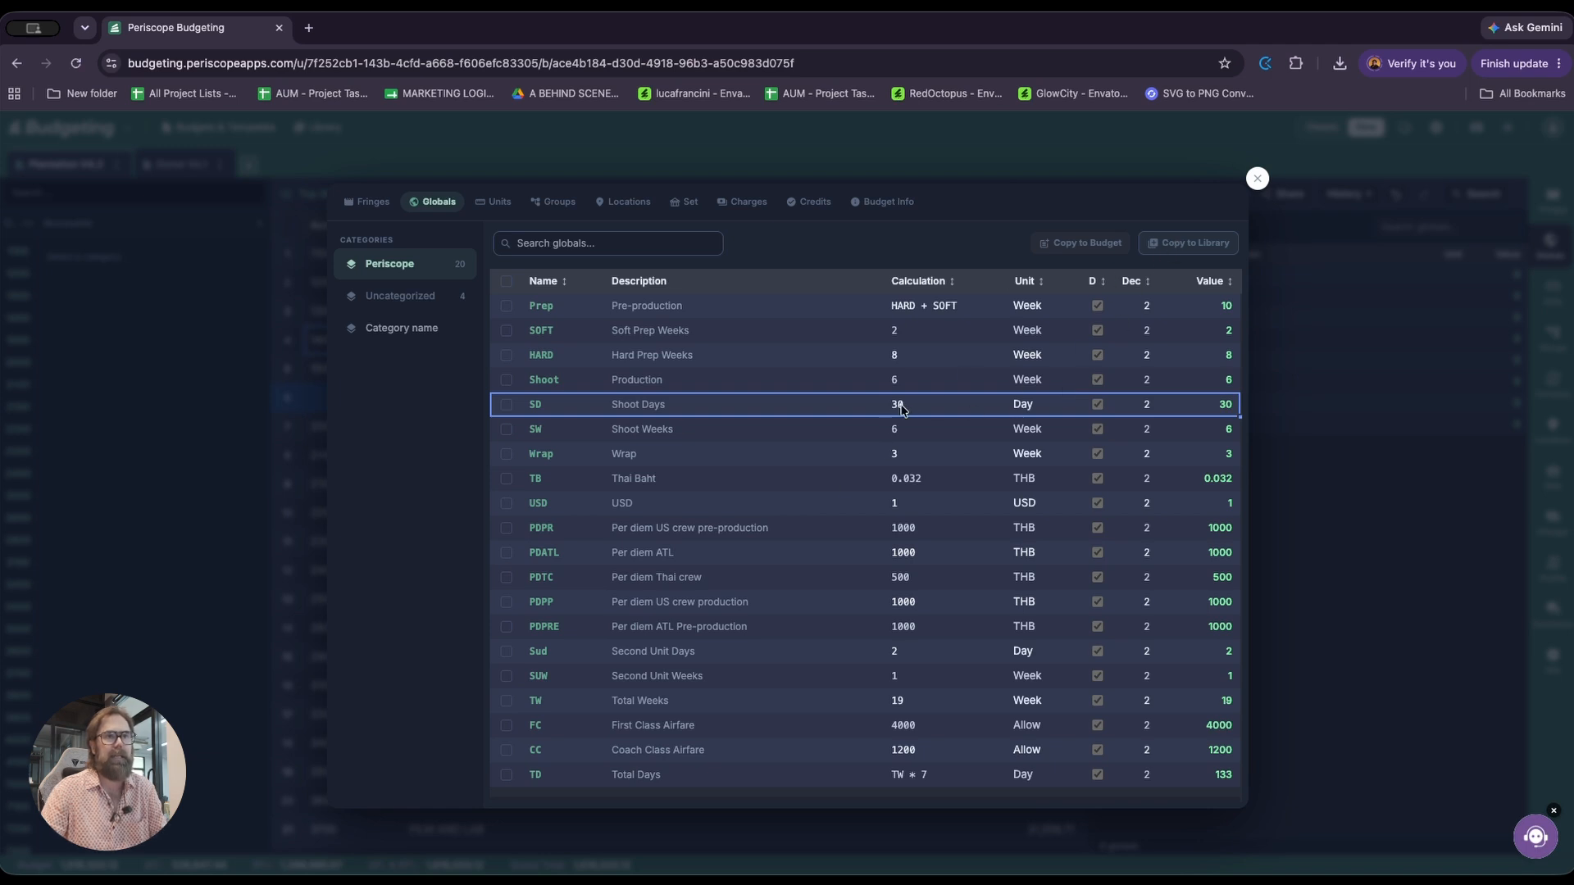
{"action": "left_click", "coordinate": [1257, 178]}
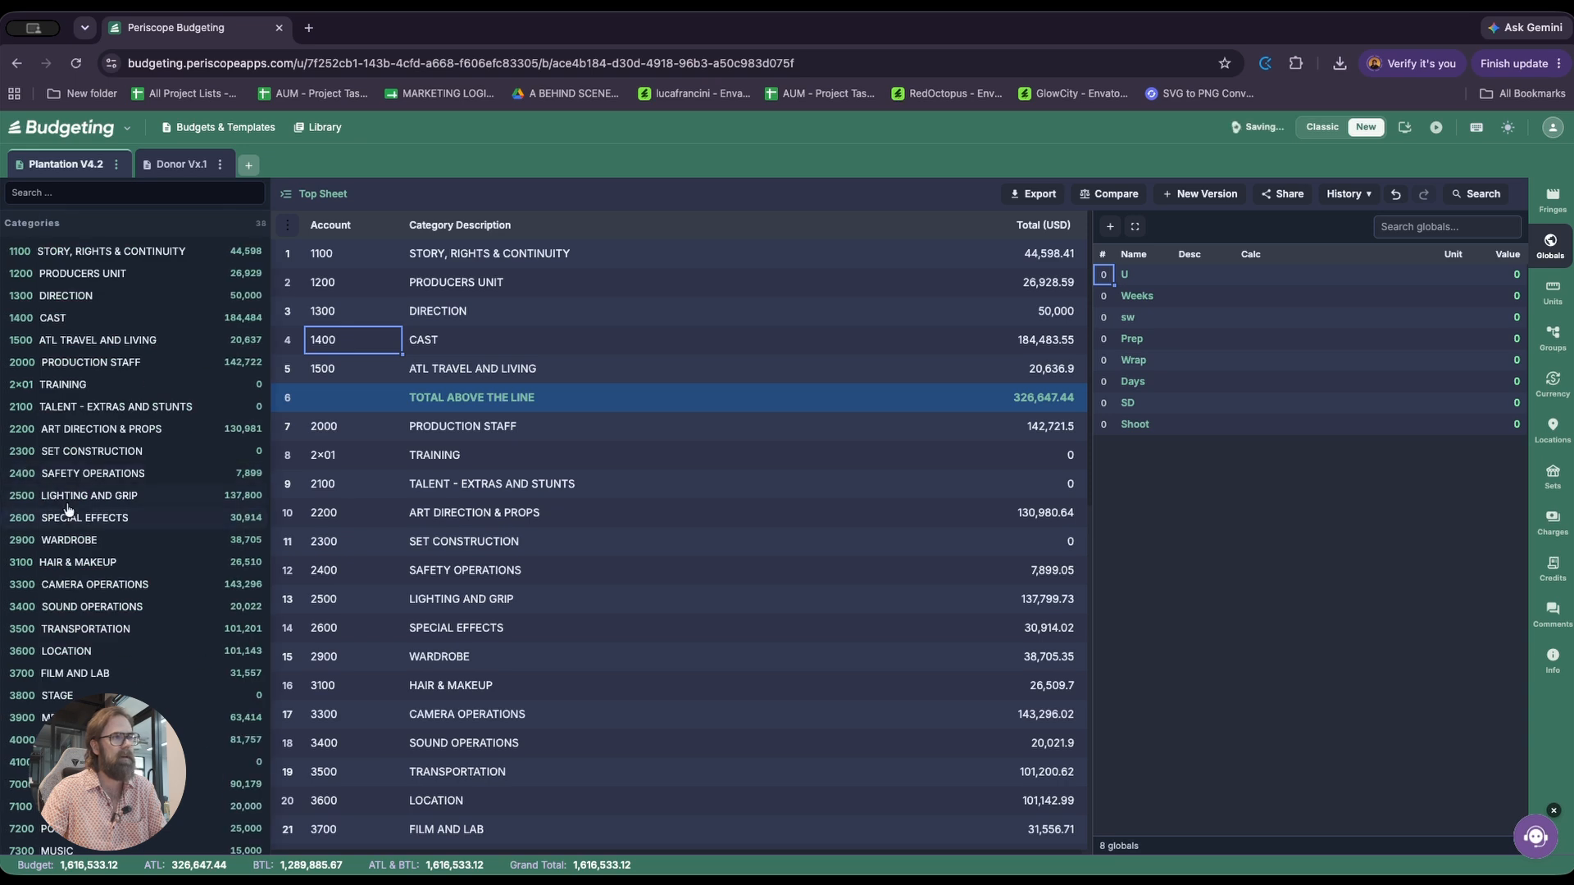
In the 2504 Gaffer account under 2500 Lighting and Grip, set the Shoot line's amount to the global SD
{"action": "left_click", "coordinate": [70, 499]}
{"action": "left_click", "coordinate": [418, 328]}
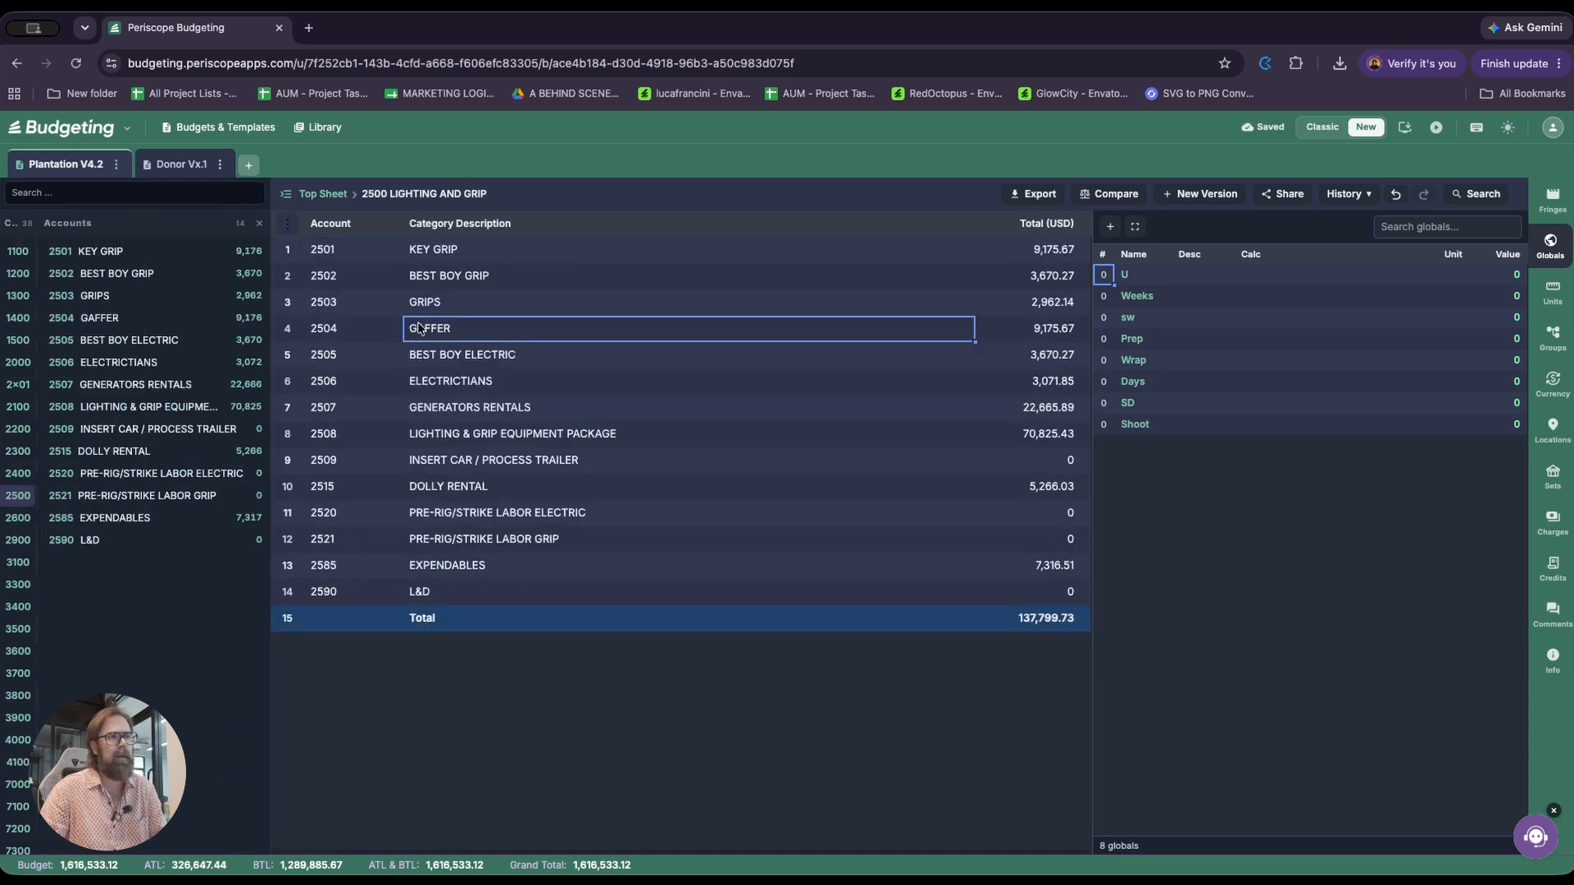
{"action": "double_click", "coordinate": [418, 327]}
{"action": "key", "text": "Down"}
{"action": "key", "text": "Right"}
{"action": "key", "text": "Right"}
{"action": "key", "text": "Left"}
{"action": "key", "text": "Right"}
{"action": "key", "text": "Left"}
{"action": "key", "text": "Right"}
{"action": "key", "text": "Left"}
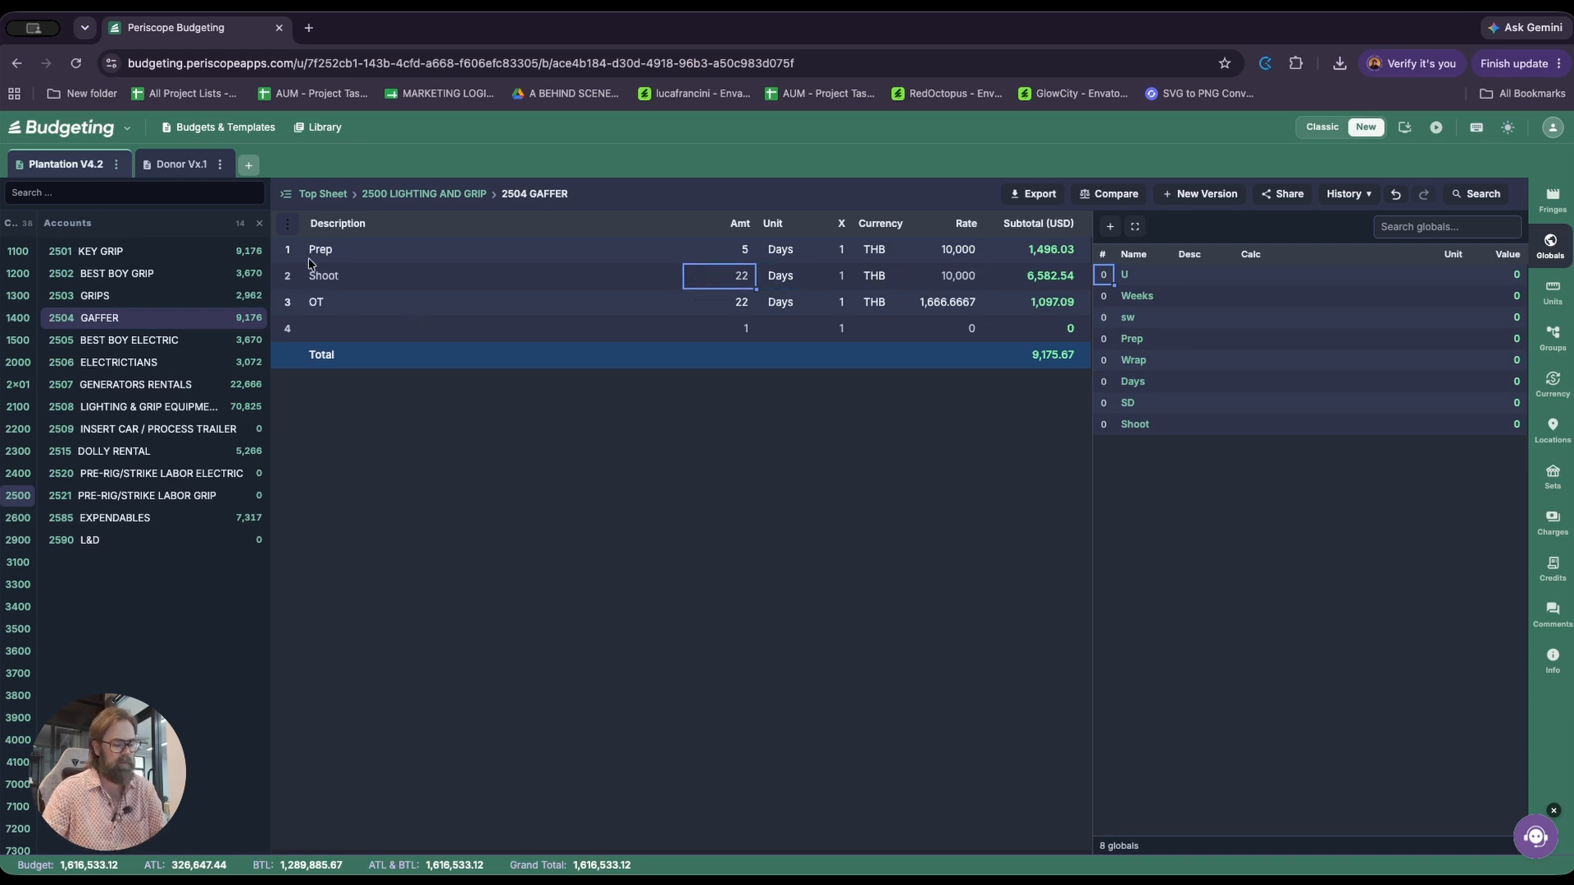
{"action": "type", "text": "SD"}
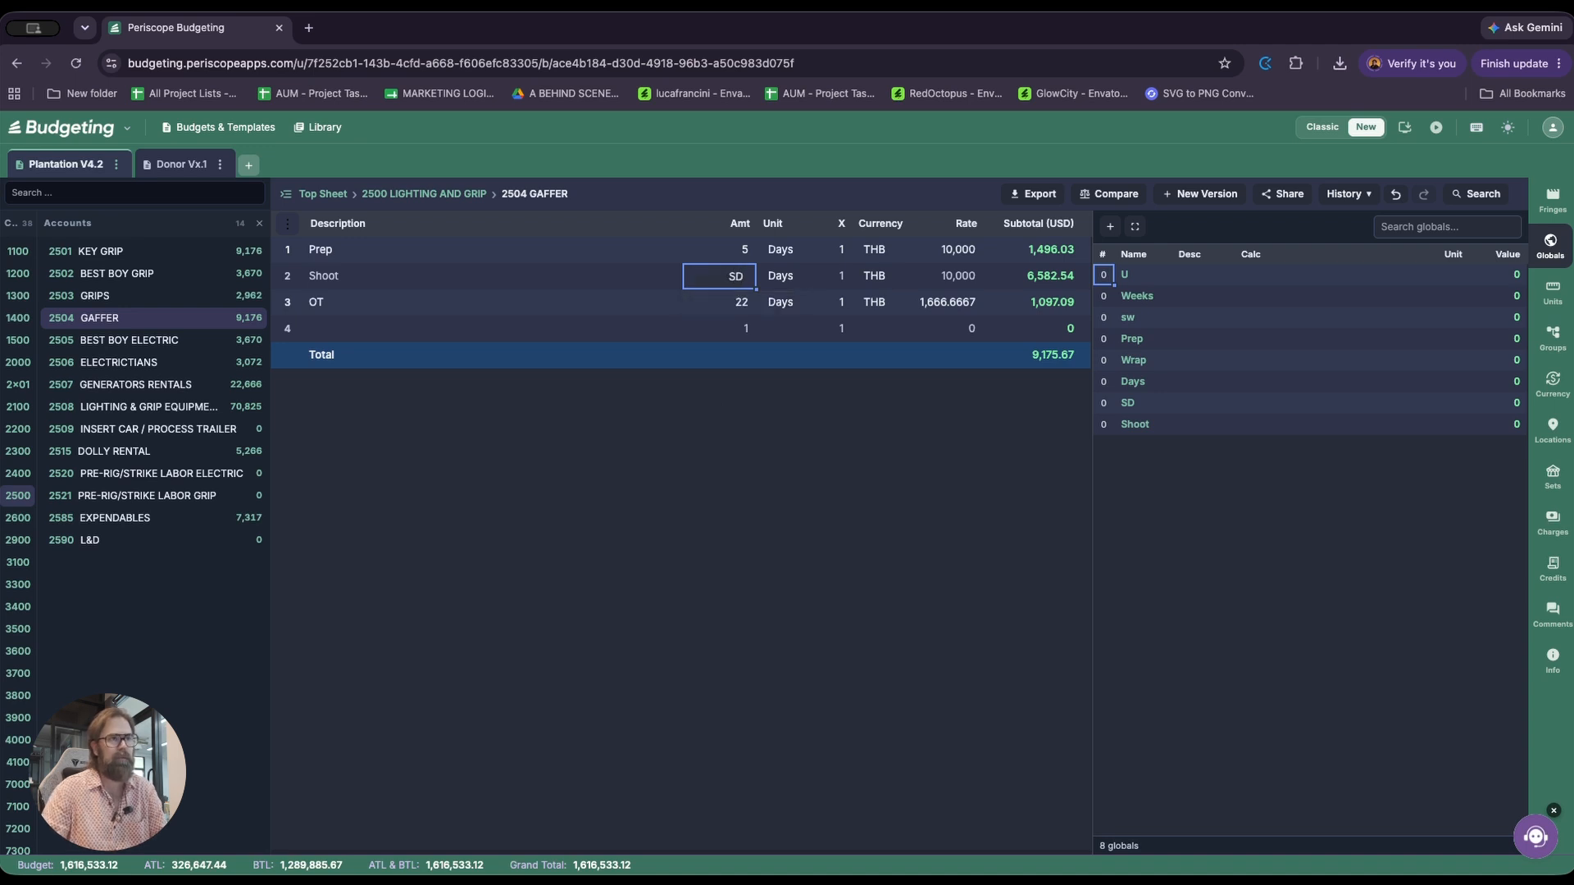
{"action": "key", "text": "Return"}
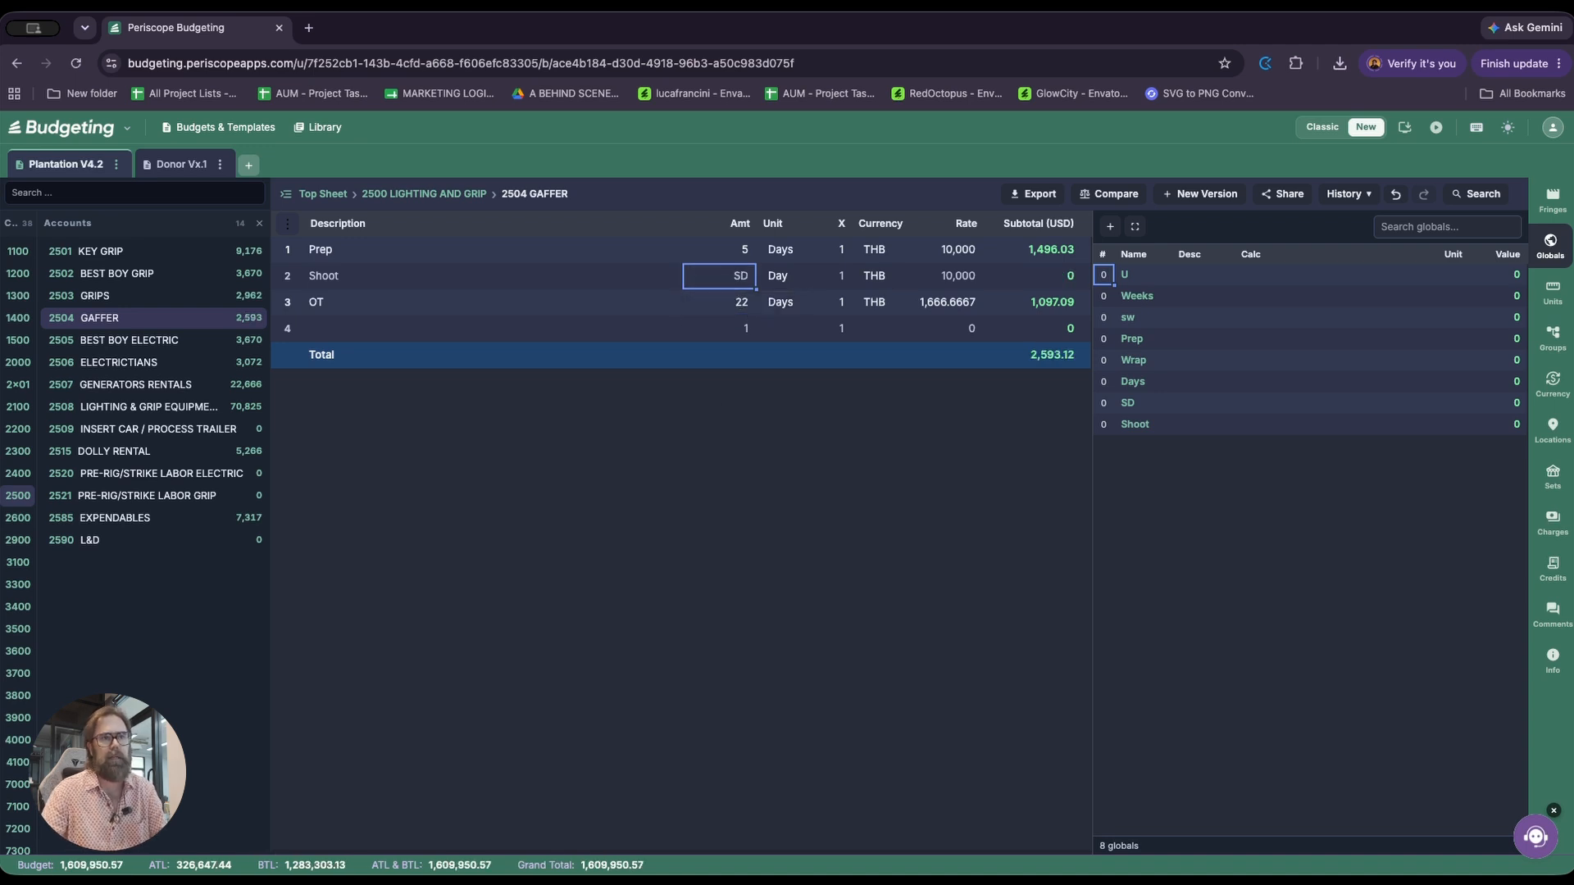
Set the unit of the budget's SD global to Days
{"action": "double_click", "coordinate": [1154, 403]}
{"action": "left_click", "coordinate": [1246, 408]}
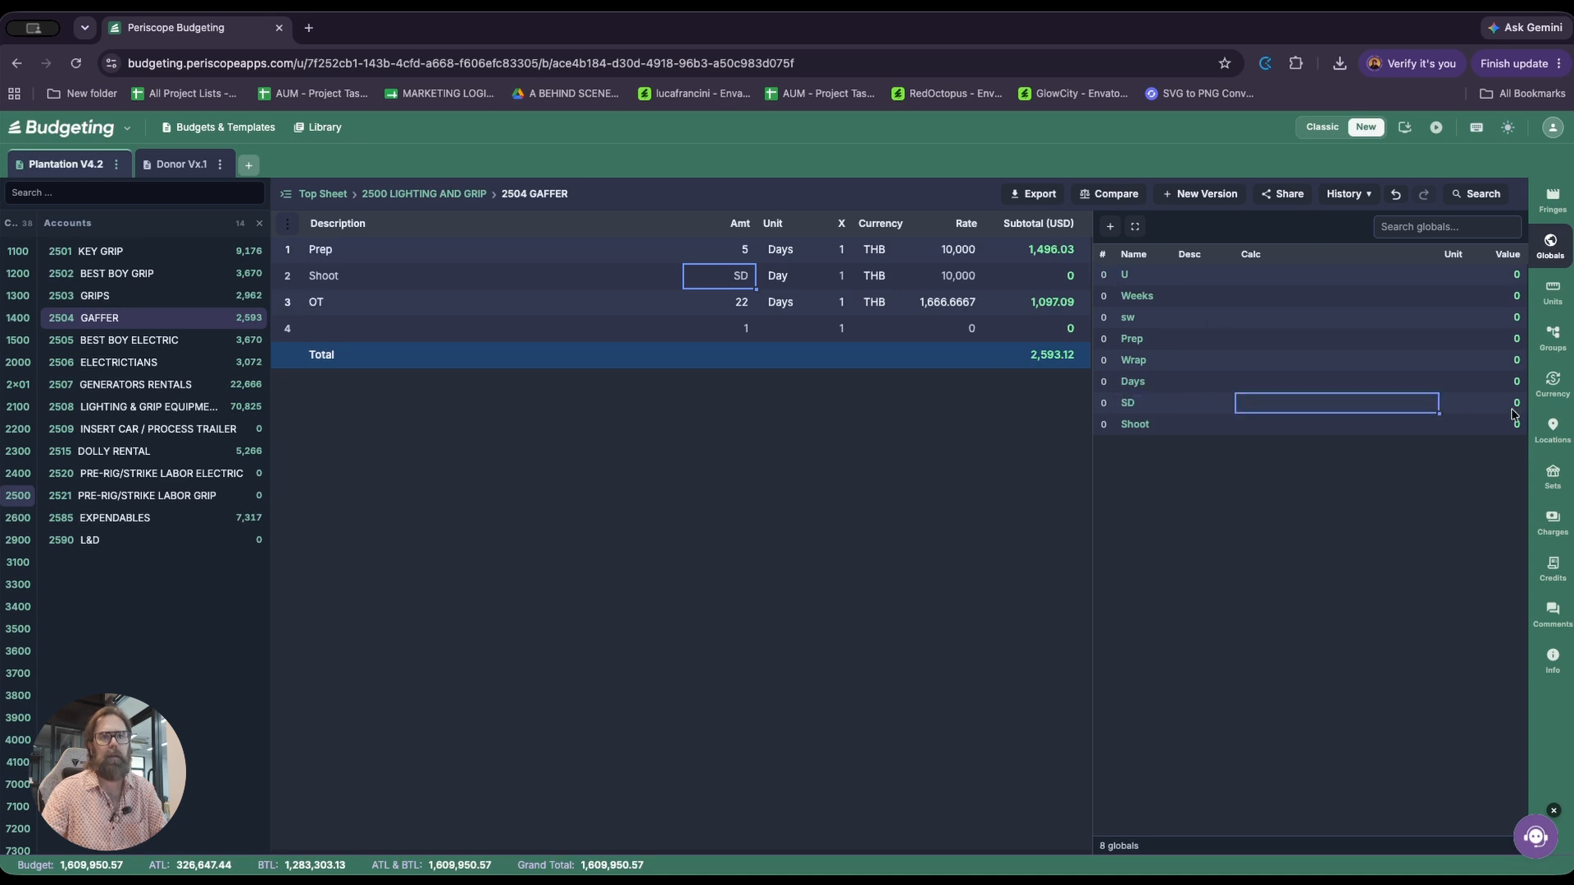
{"action": "left_click", "coordinate": [1518, 405]}
{"action": "left_click", "coordinate": [1471, 408]}
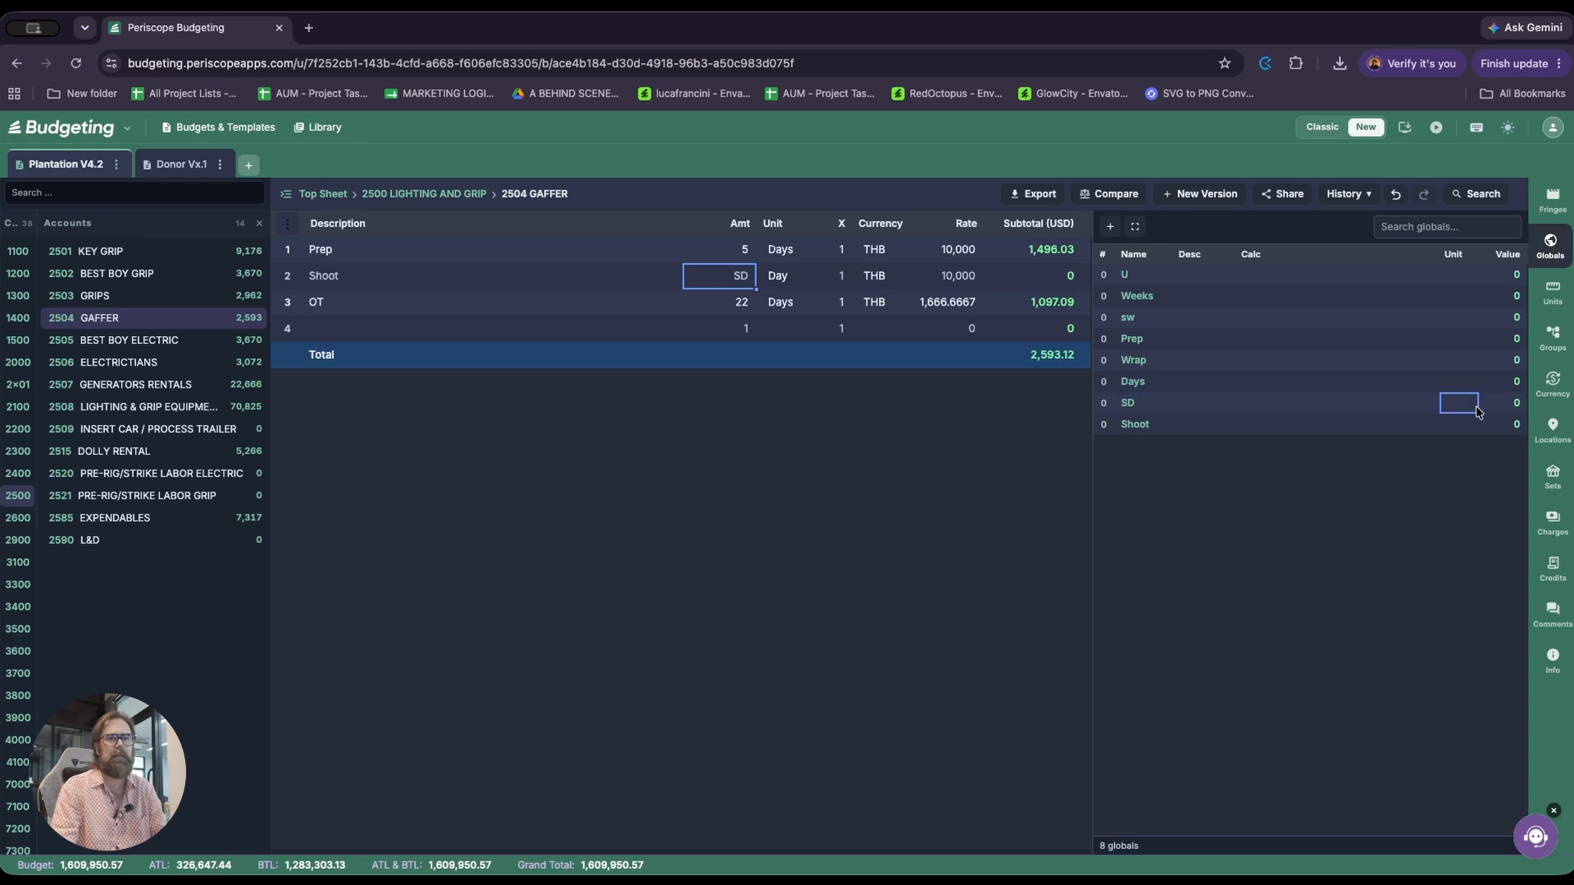
{"action": "type", "text": "Days"}
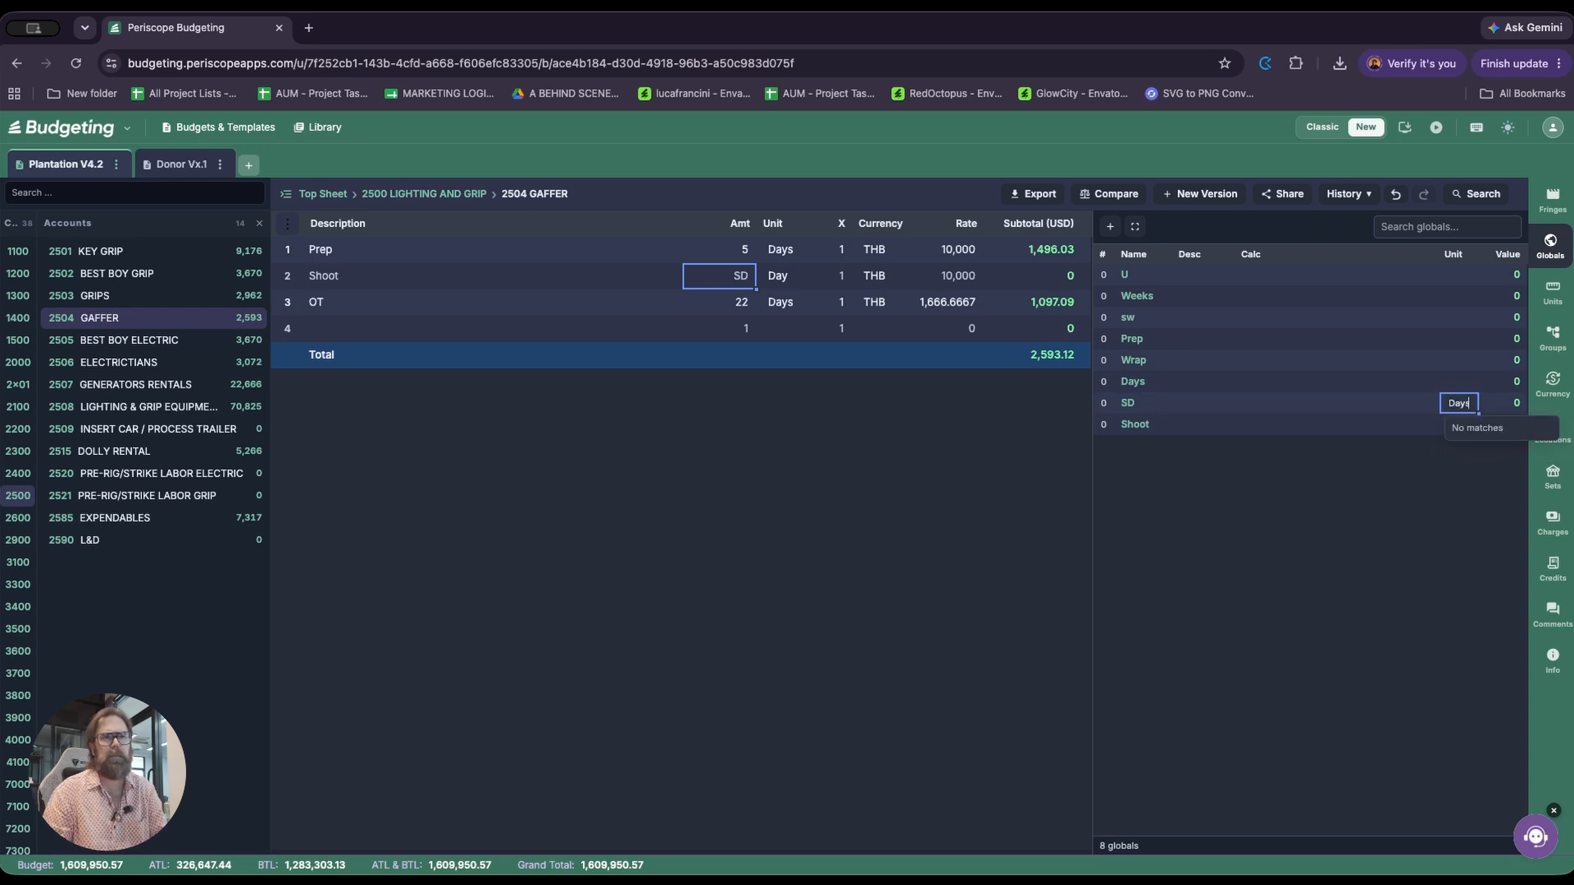
{"action": "key", "text": "Return"}
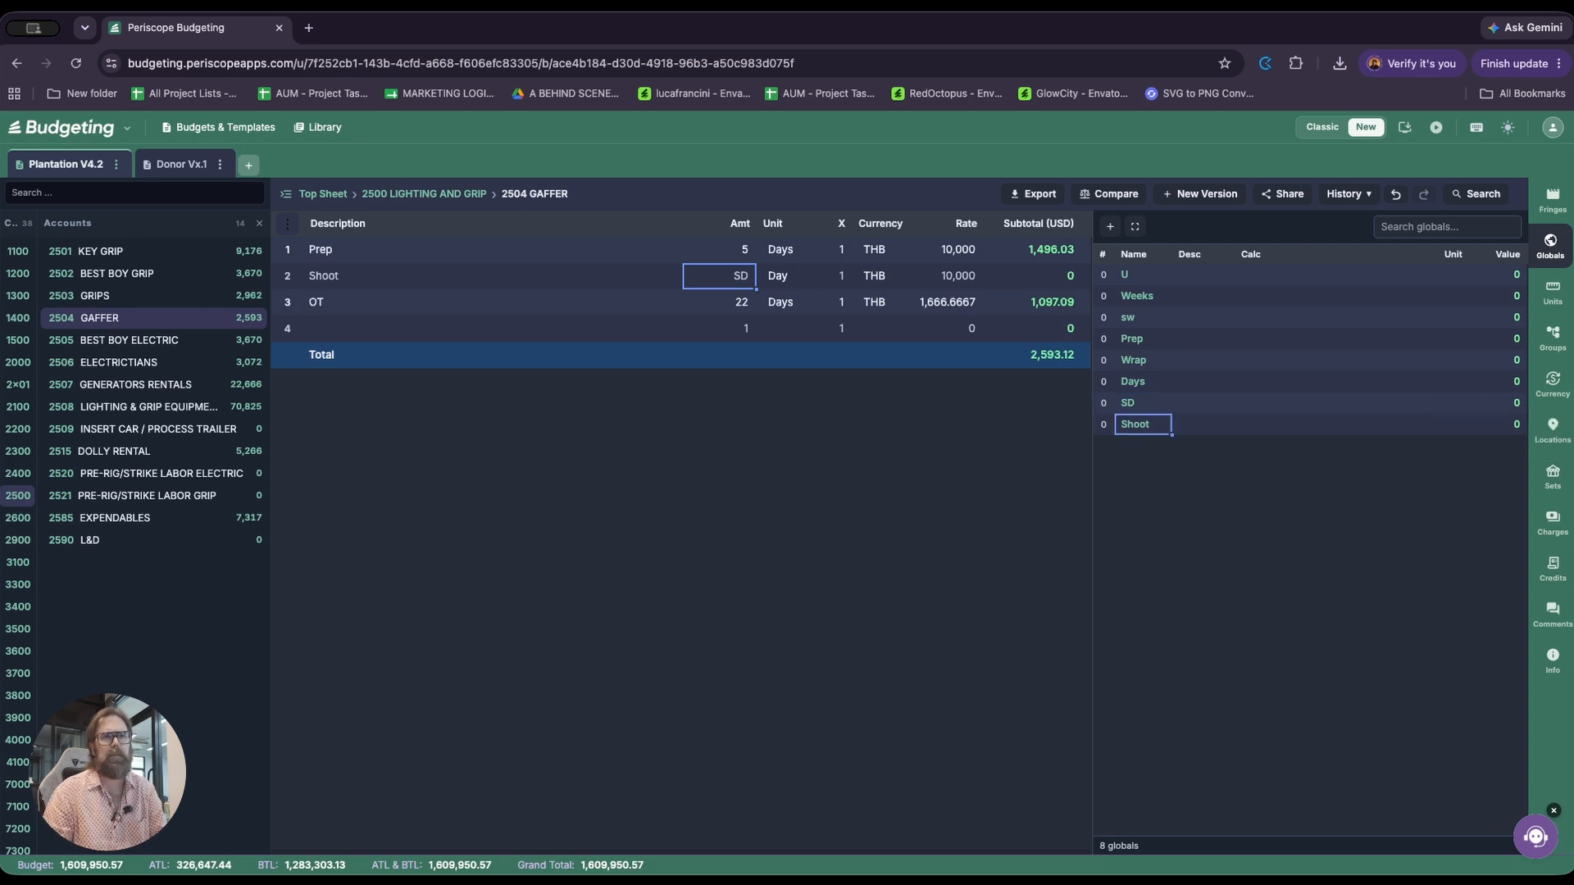
Describe the SD global as Shoot Days and set its calculation to 20
{"action": "key", "text": "Up"}
{"action": "key", "text": "Right"}
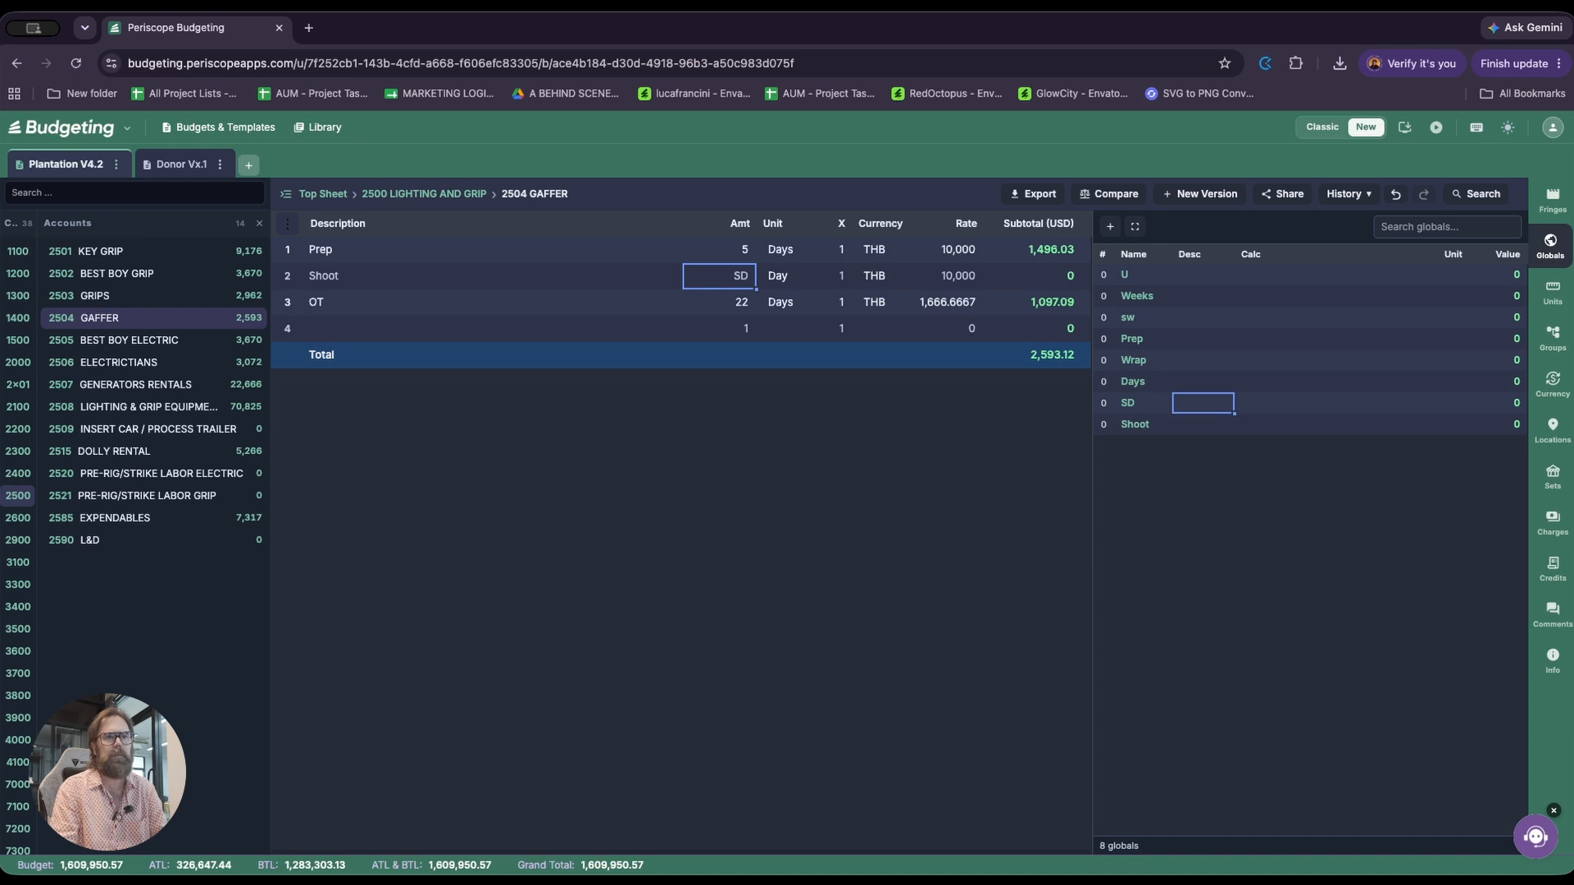
{"action": "type", "text": "Shoot Days"}
{"action": "key", "text": "Tab"}
{"action": "type", "text": "20"}
{"action": "key", "text": "Return"}
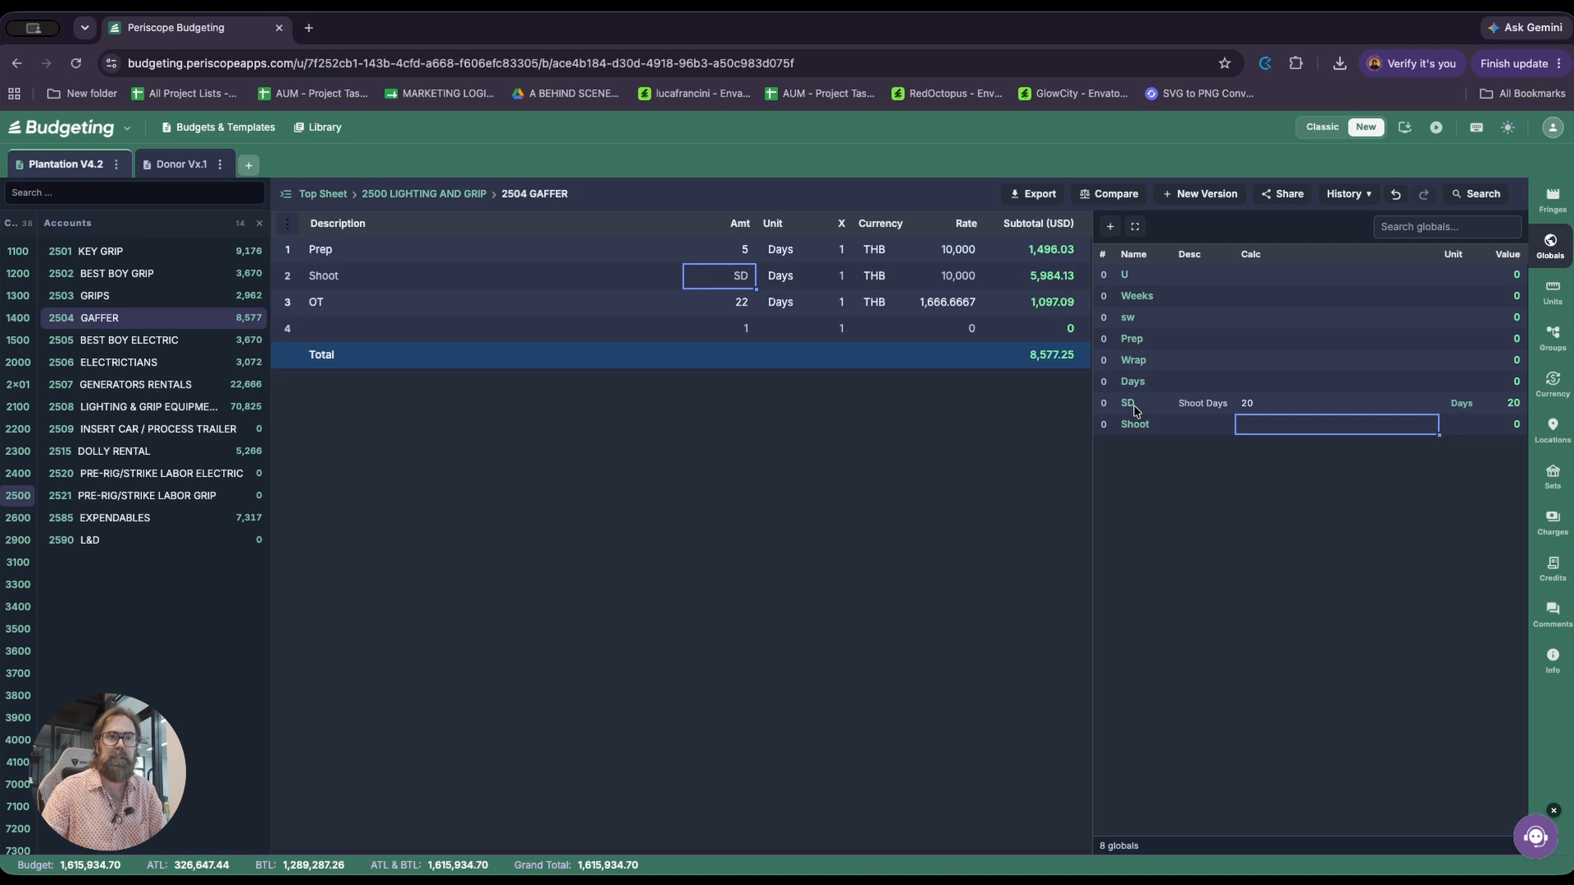
Compare the SD global's calculation with the Gaffer account's Shoot and OT amounts
{"action": "left_click", "coordinate": [1192, 408]}
{"action": "left_click", "coordinate": [1260, 408]}
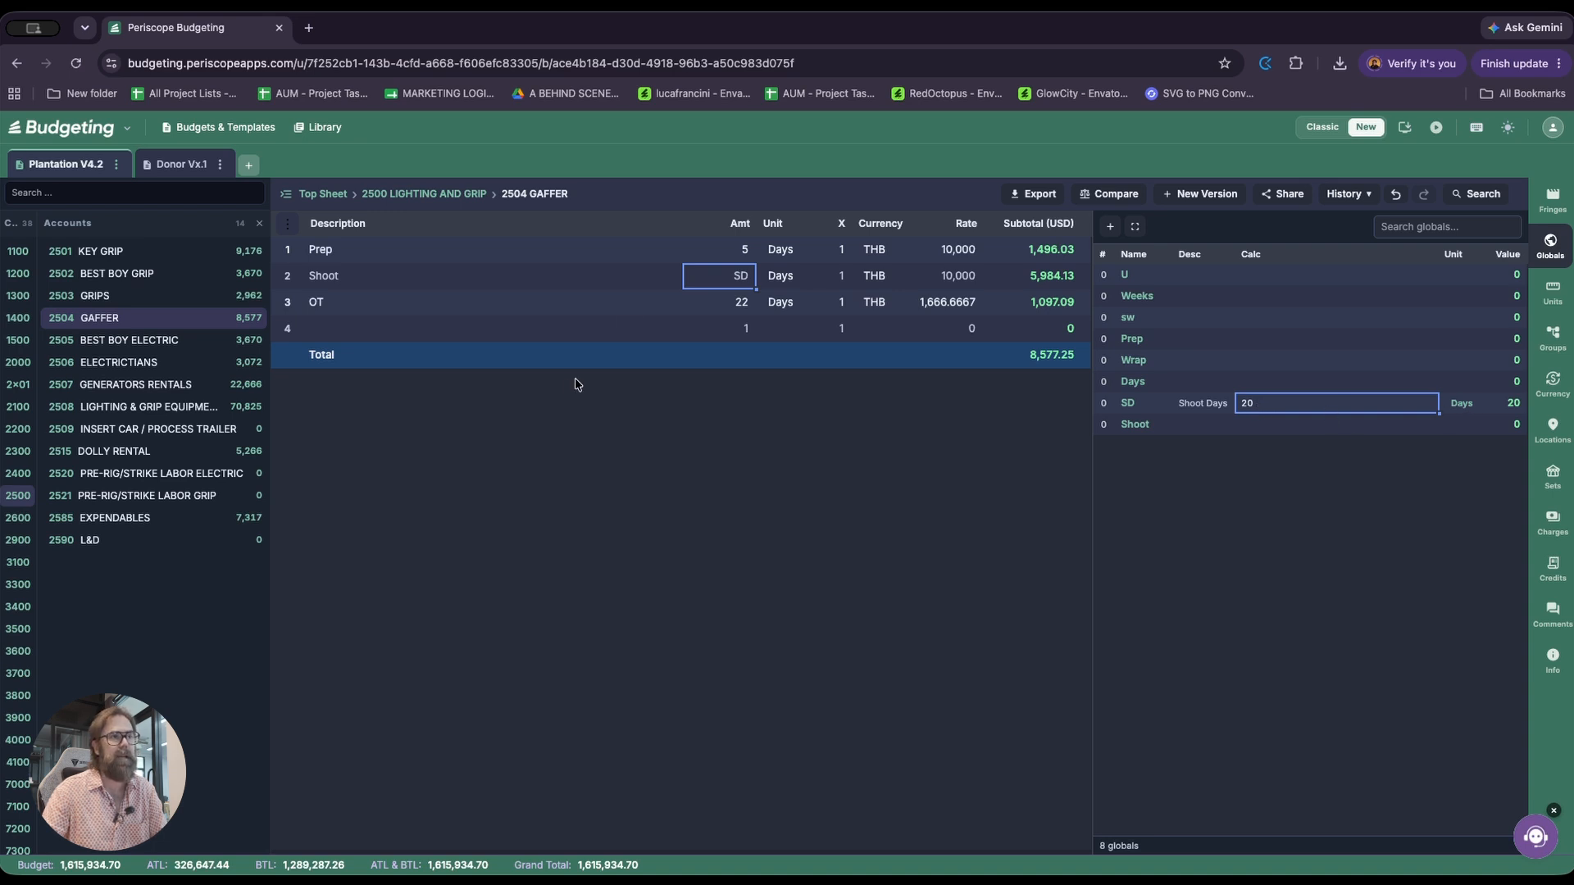
{"action": "left_click", "coordinate": [722, 300]}
{"action": "left_click", "coordinate": [726, 279]}
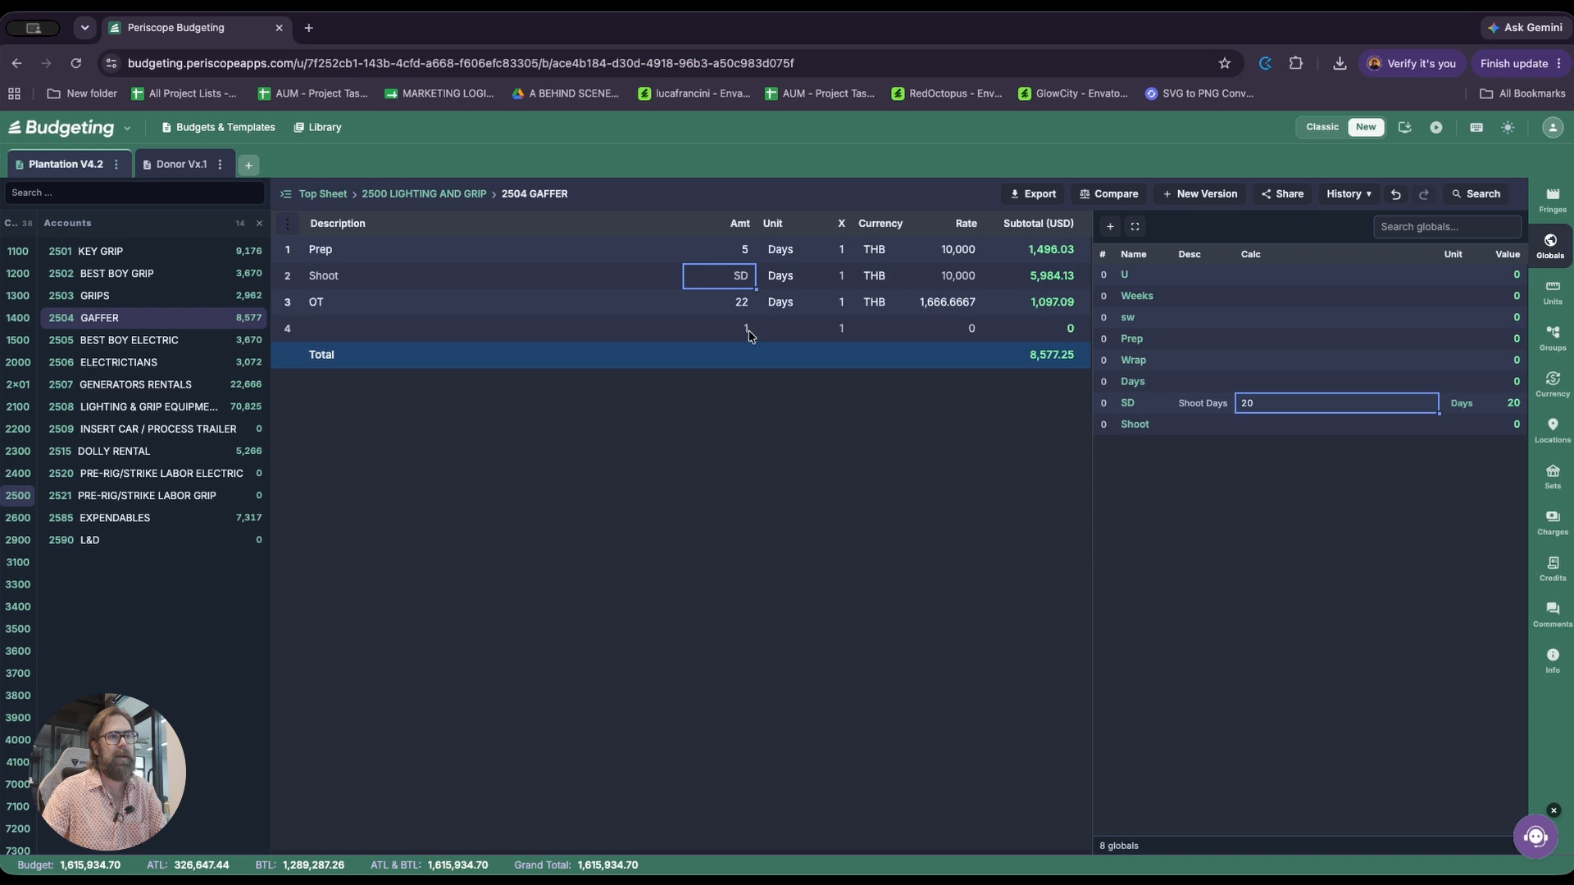
{"action": "left_click", "coordinate": [726, 300]}
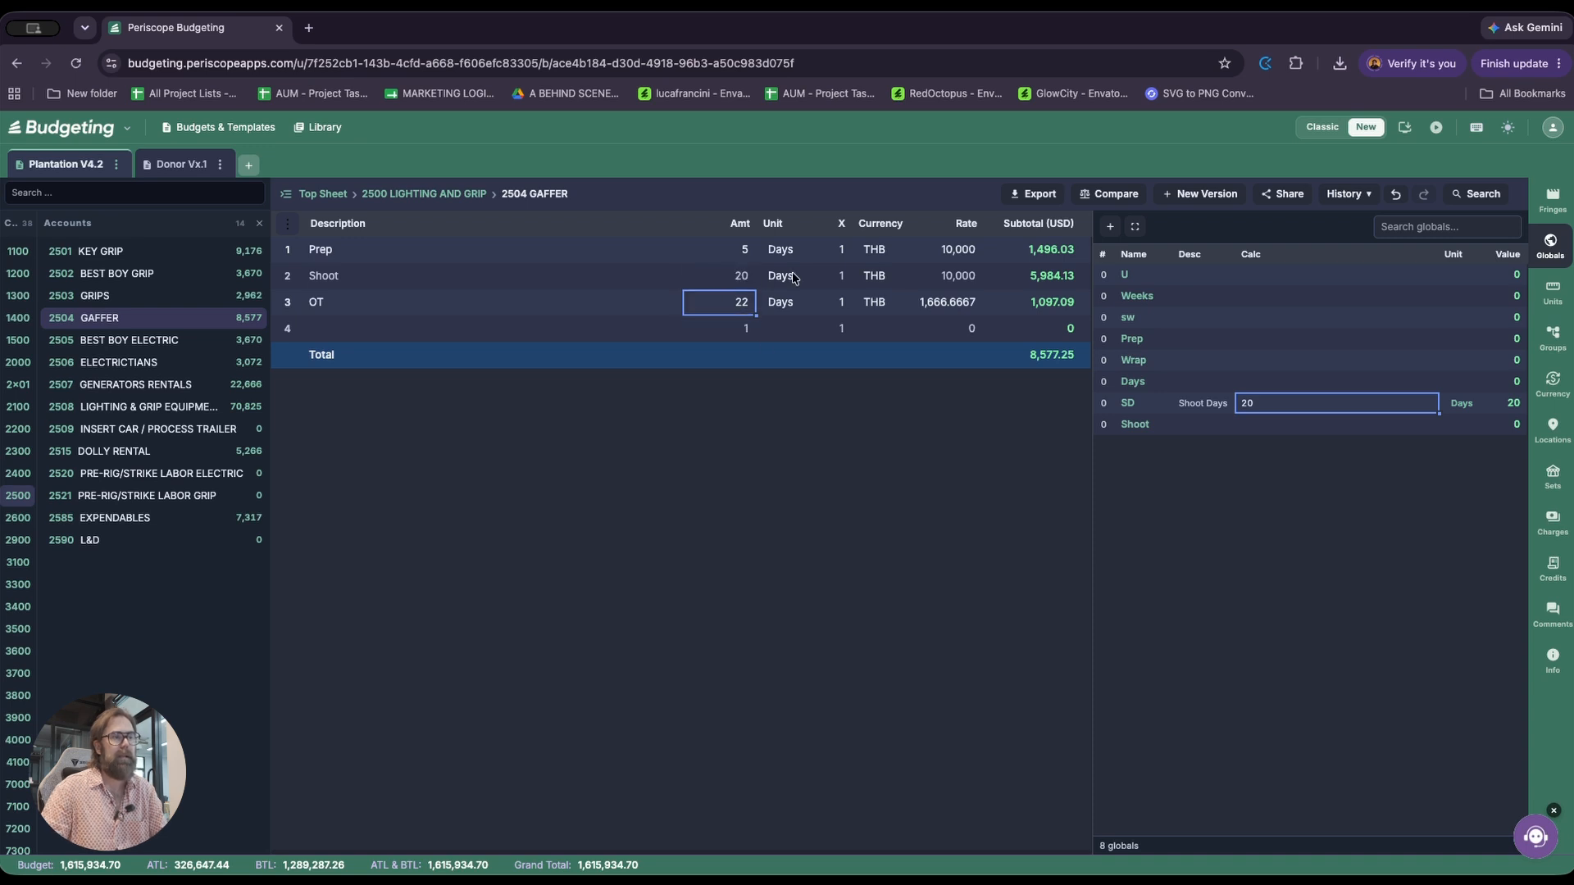
{"action": "left_click", "coordinate": [725, 280]}
In the 2505 Best Boy Electric account, set the Shoot line's amount to SD
{"action": "key", "text": "Escape"}
{"action": "key", "text": "Down"}
{"action": "key", "text": "Right"}
{"action": "key", "text": "Return"}
{"action": "key", "text": "Right"}
{"action": "key", "text": "Down"}
{"action": "key", "text": "Return"}
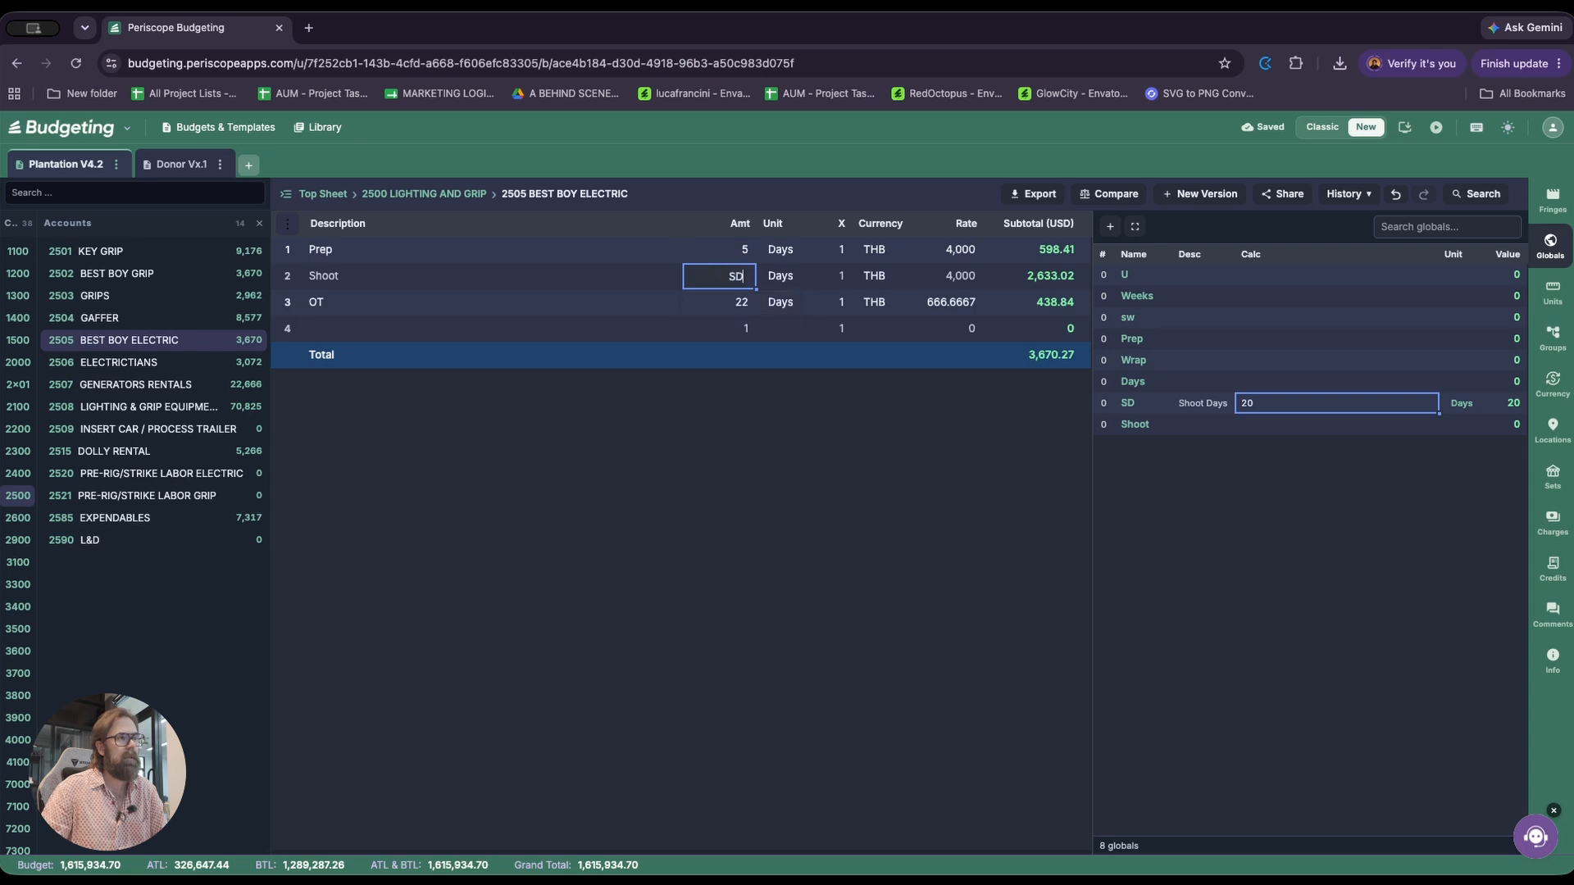
{"action": "key", "text": "Return"}
In the 2502 Best Boy Grip account, set the Shoot line's amount to SD
{"action": "key", "text": "Escape"}
{"action": "key", "text": "Up"}
{"action": "key", "text": "Up"}
{"action": "key", "text": "Up"}
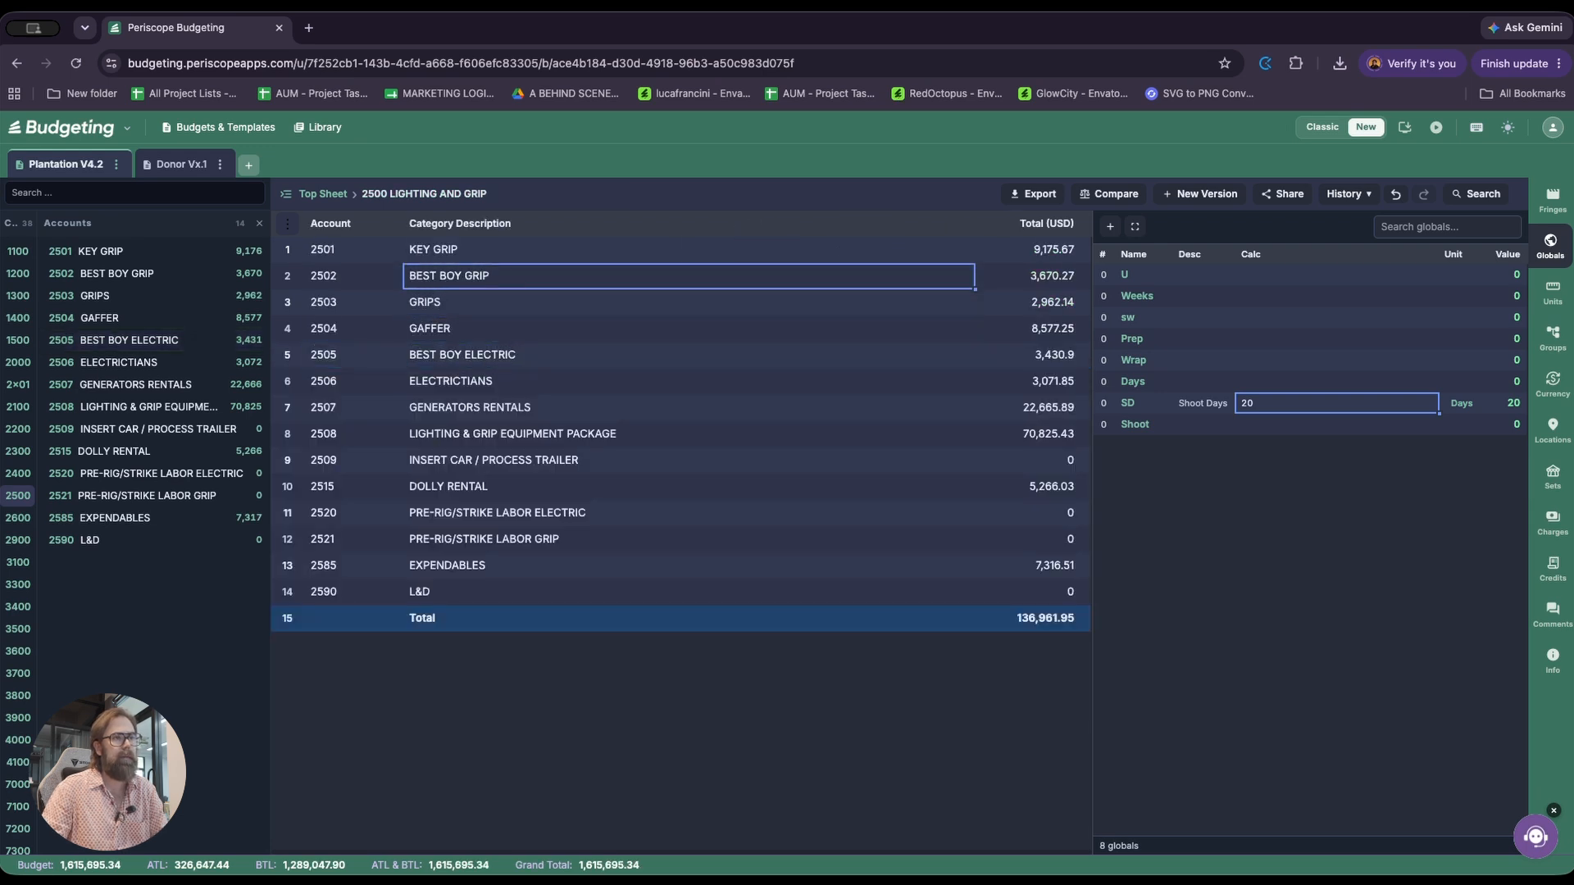
{"action": "key", "text": "Return"}
{"action": "key", "text": "Down"}
{"action": "type", "text": "SD"}
{"action": "key", "text": "Return"}
In the 2503 Grips account, set the Wrap line's amount to SD
{"action": "key", "text": "Up"}
{"action": "key", "text": "Escape"}
{"action": "key", "text": "Down"}
{"action": "key", "text": "Return"}
{"action": "key", "text": "Down"}
{"action": "key", "text": "Right"}
{"action": "type", "text": "SD"}
{"action": "key", "text": "Return"}
{"action": "key", "text": "Up"}
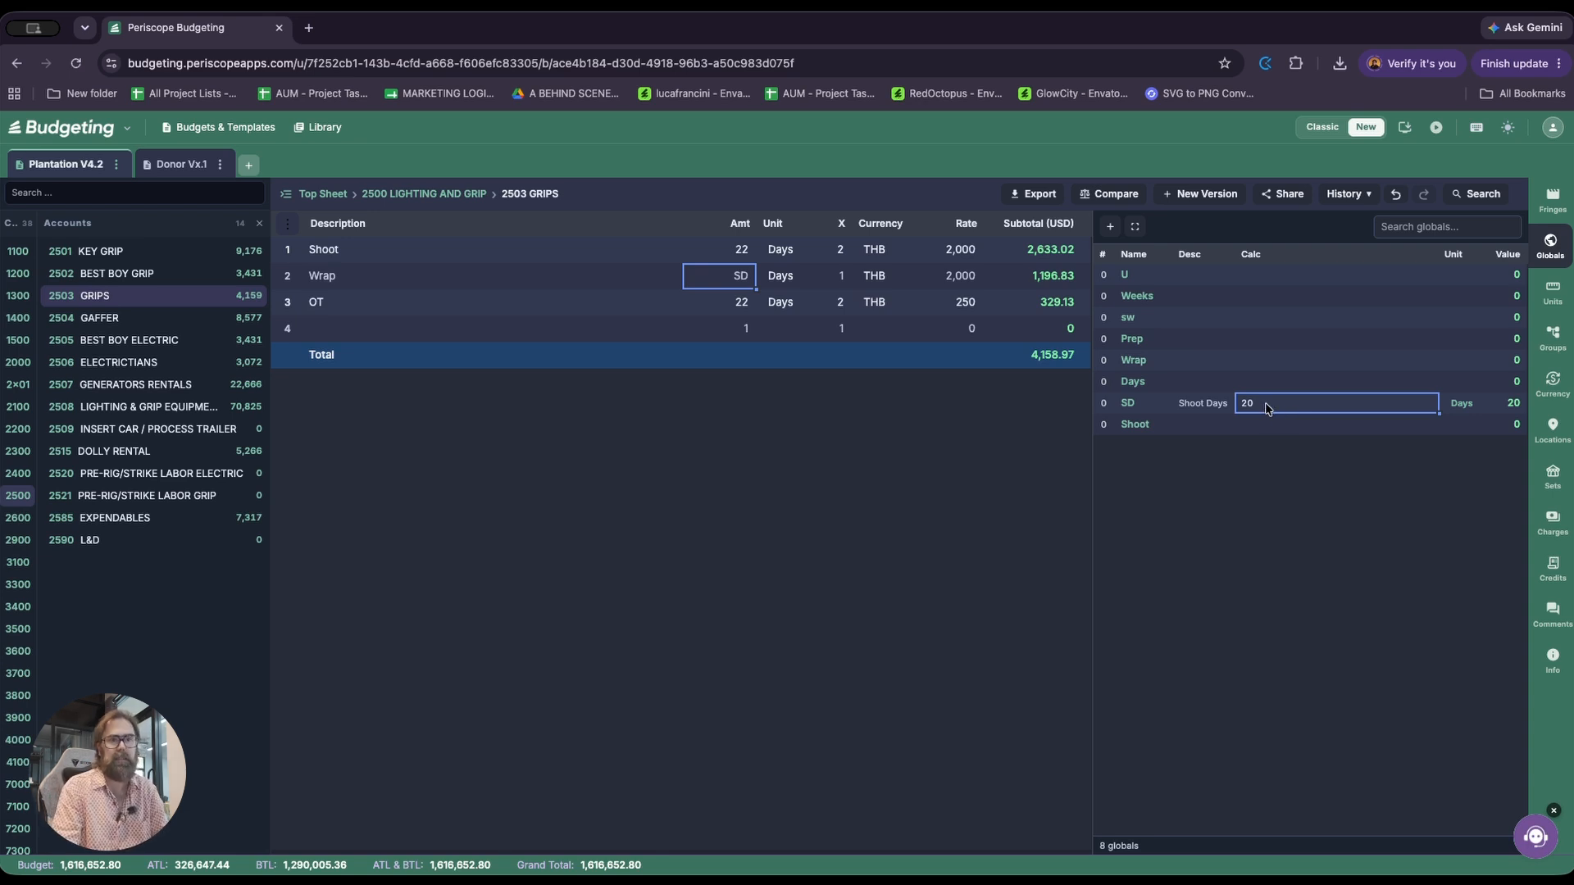
Set the calculation of the SD global to 18
{"action": "key", "text": "BackSpace"}
{"action": "key", "text": "BackSpace"}
{"action": "type", "text": "18"}
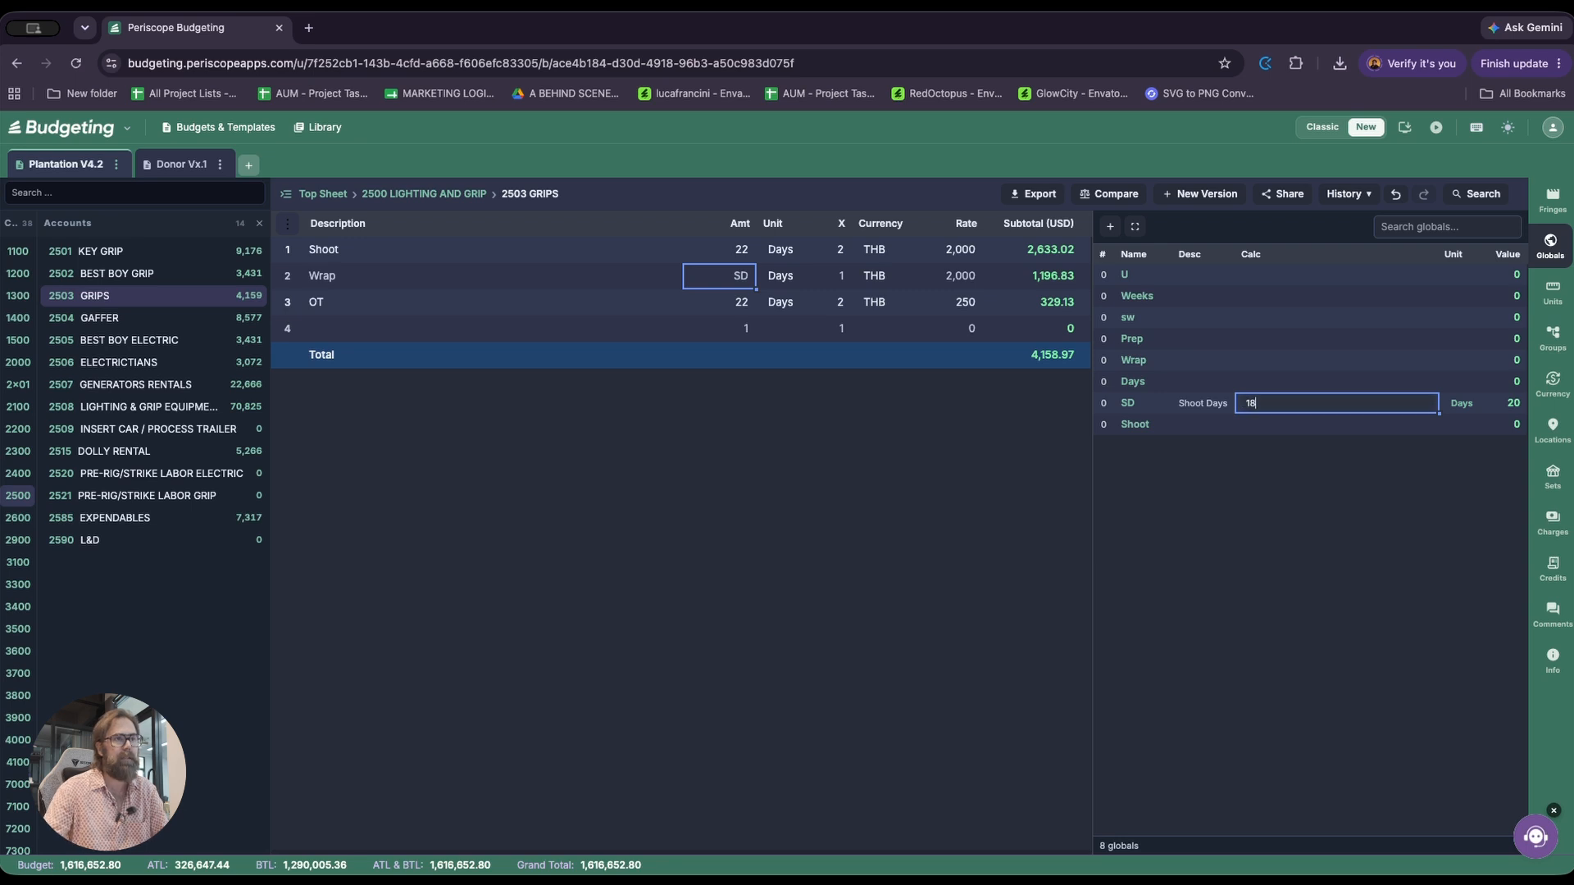
{"action": "key", "text": "Return"}
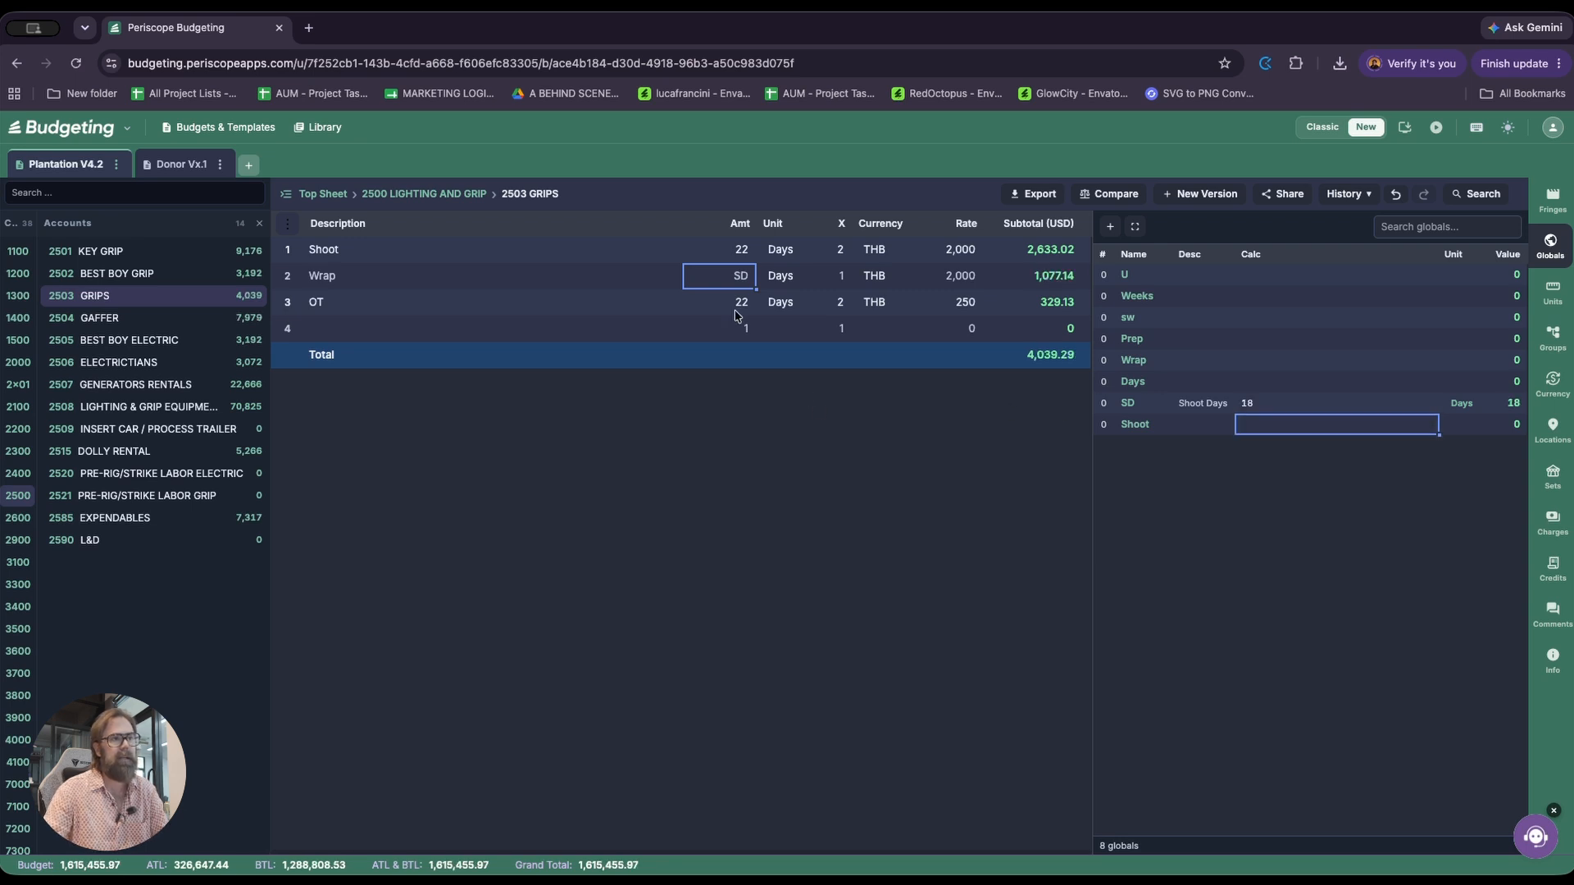
Check the SD-driven amounts on the Grips account's Wrap line and the Gaffer account's Shoot line
{"action": "left_click", "coordinate": [633, 279]}
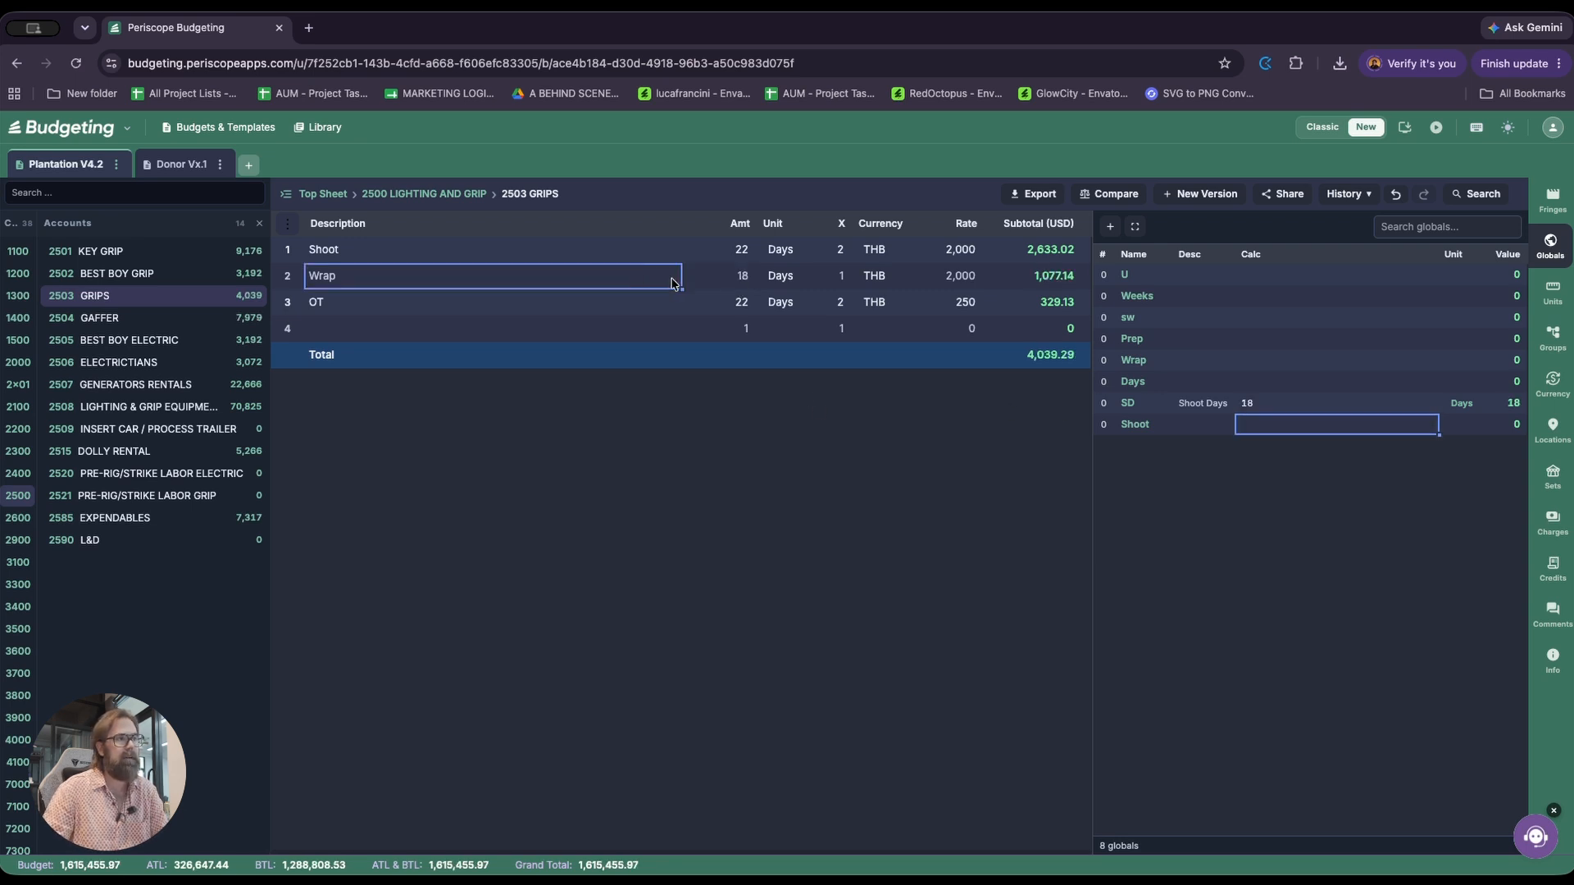
{"action": "key", "text": "Escape"}
{"action": "key", "text": "Down"}
{"action": "key", "text": "Right"}
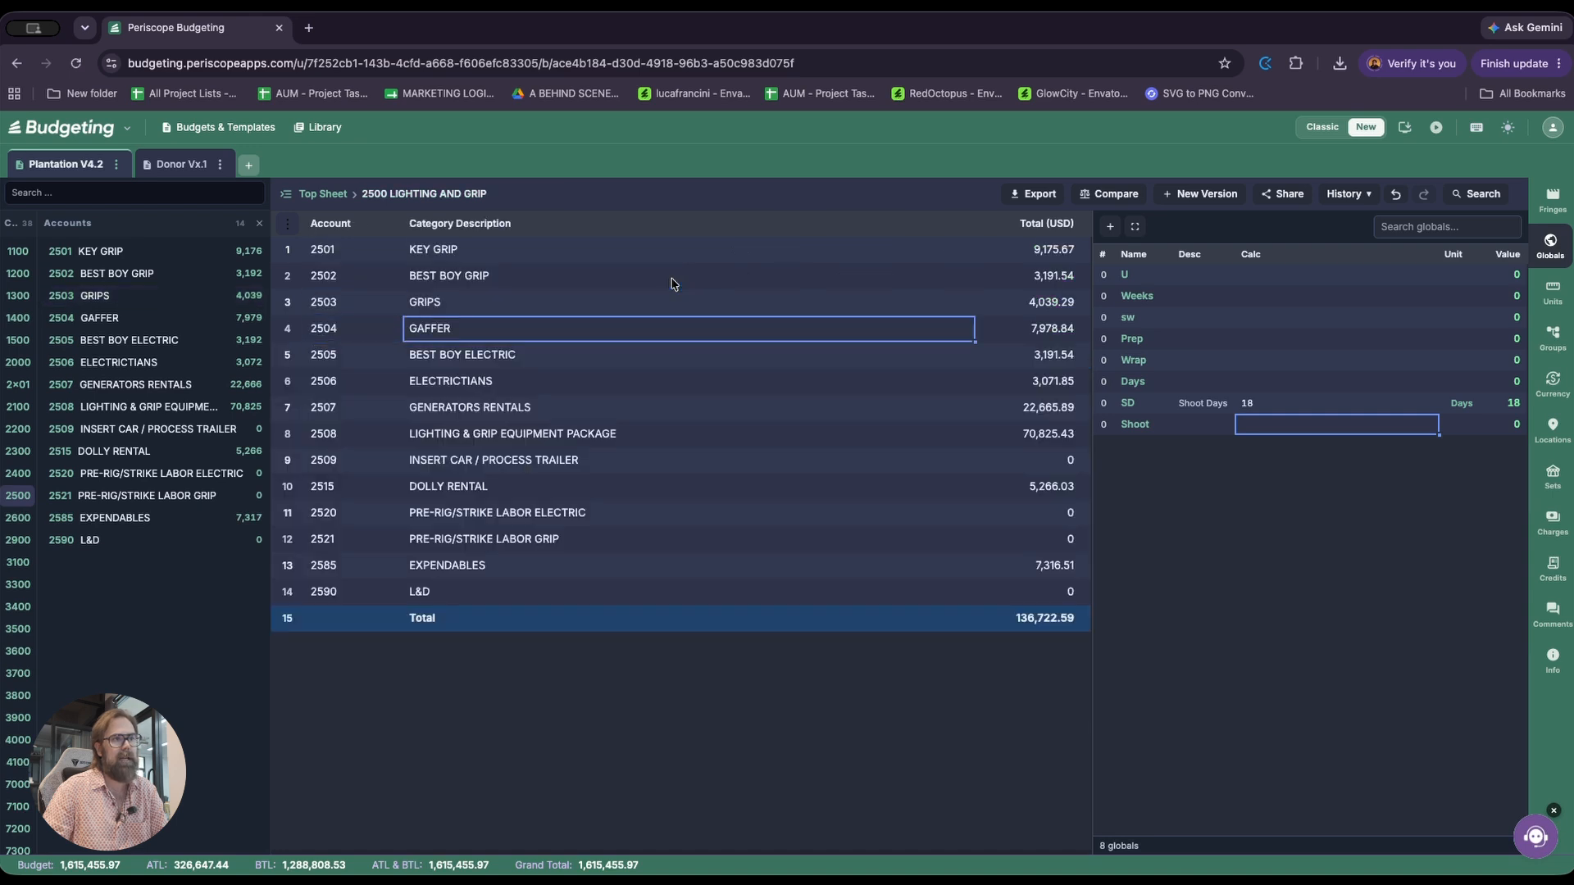
{"action": "key", "text": "Return"}
{"action": "key", "text": "Down"}
{"action": "key", "text": "Right"}
{"action": "left_click", "coordinate": [670, 284]}
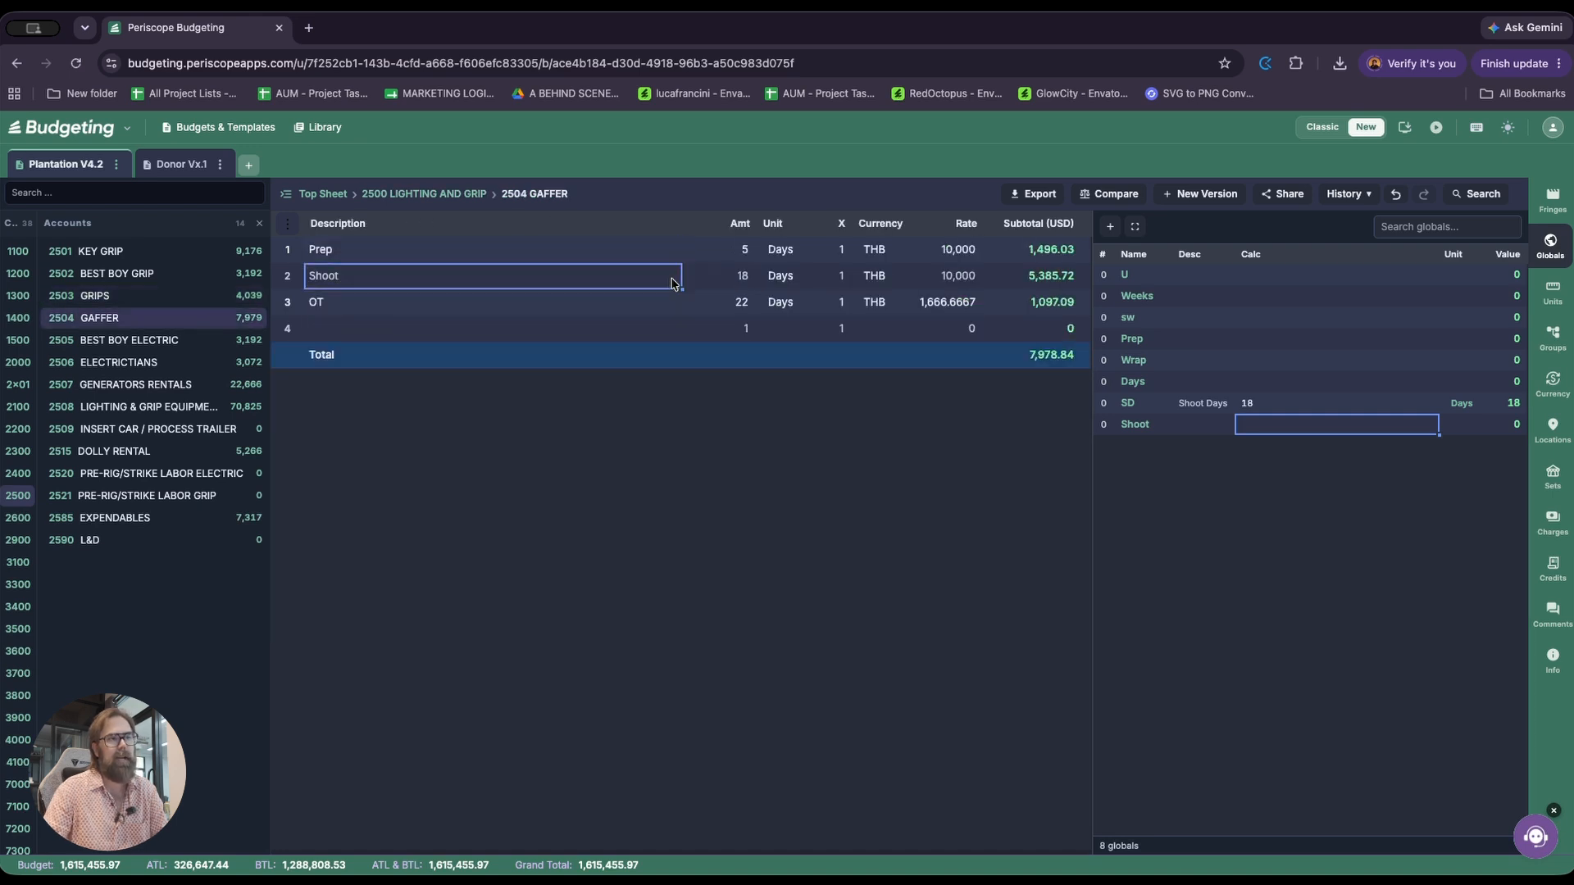
{"action": "key", "text": "Right"}
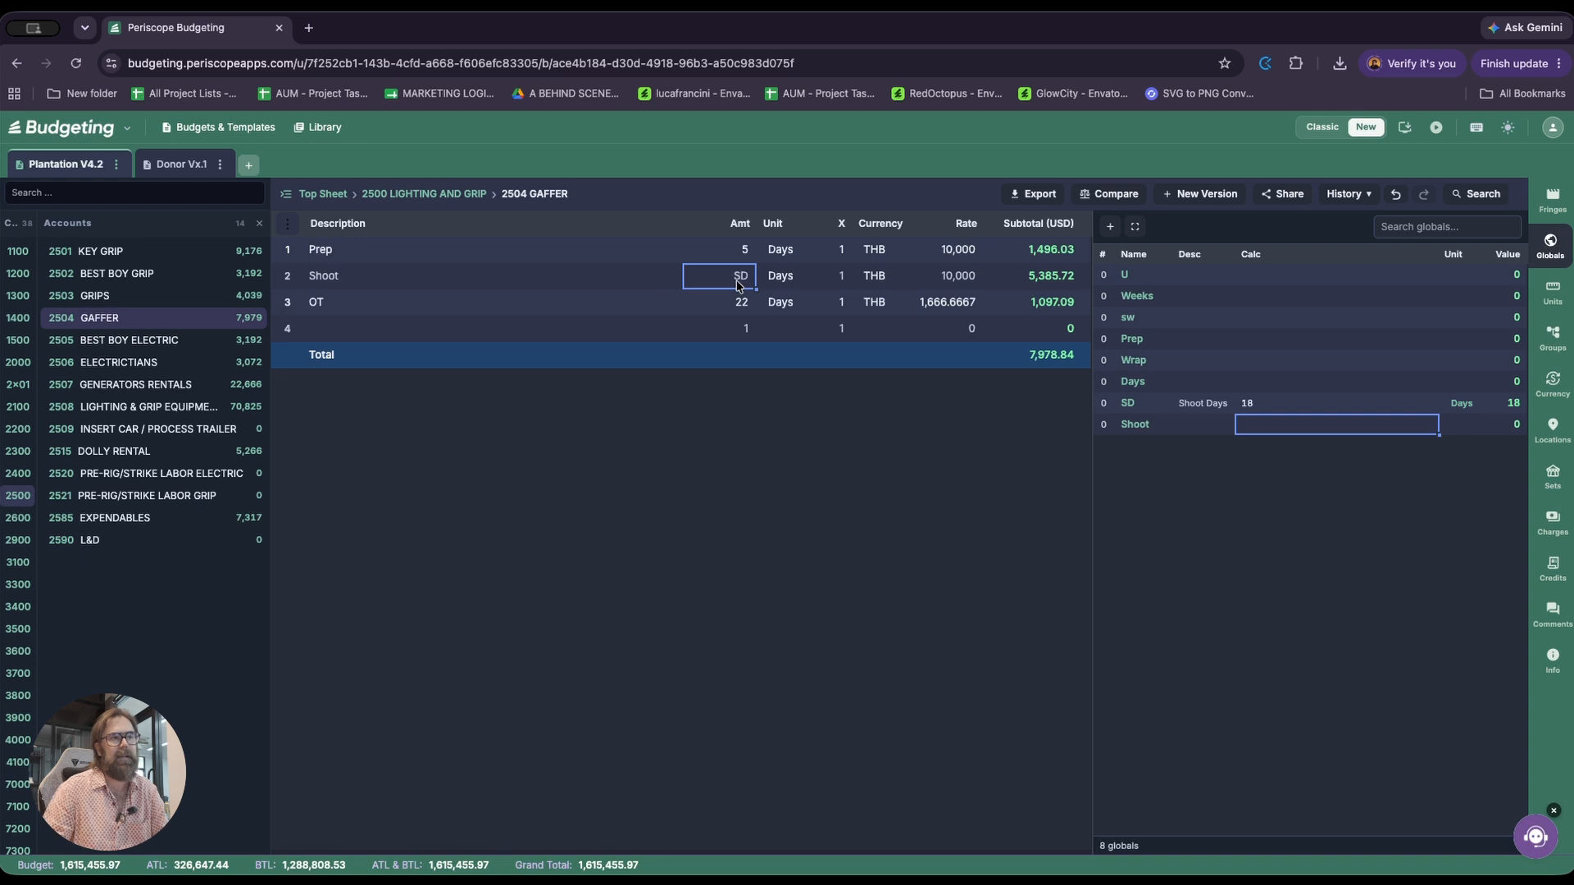
{"action": "key", "text": "Left"}
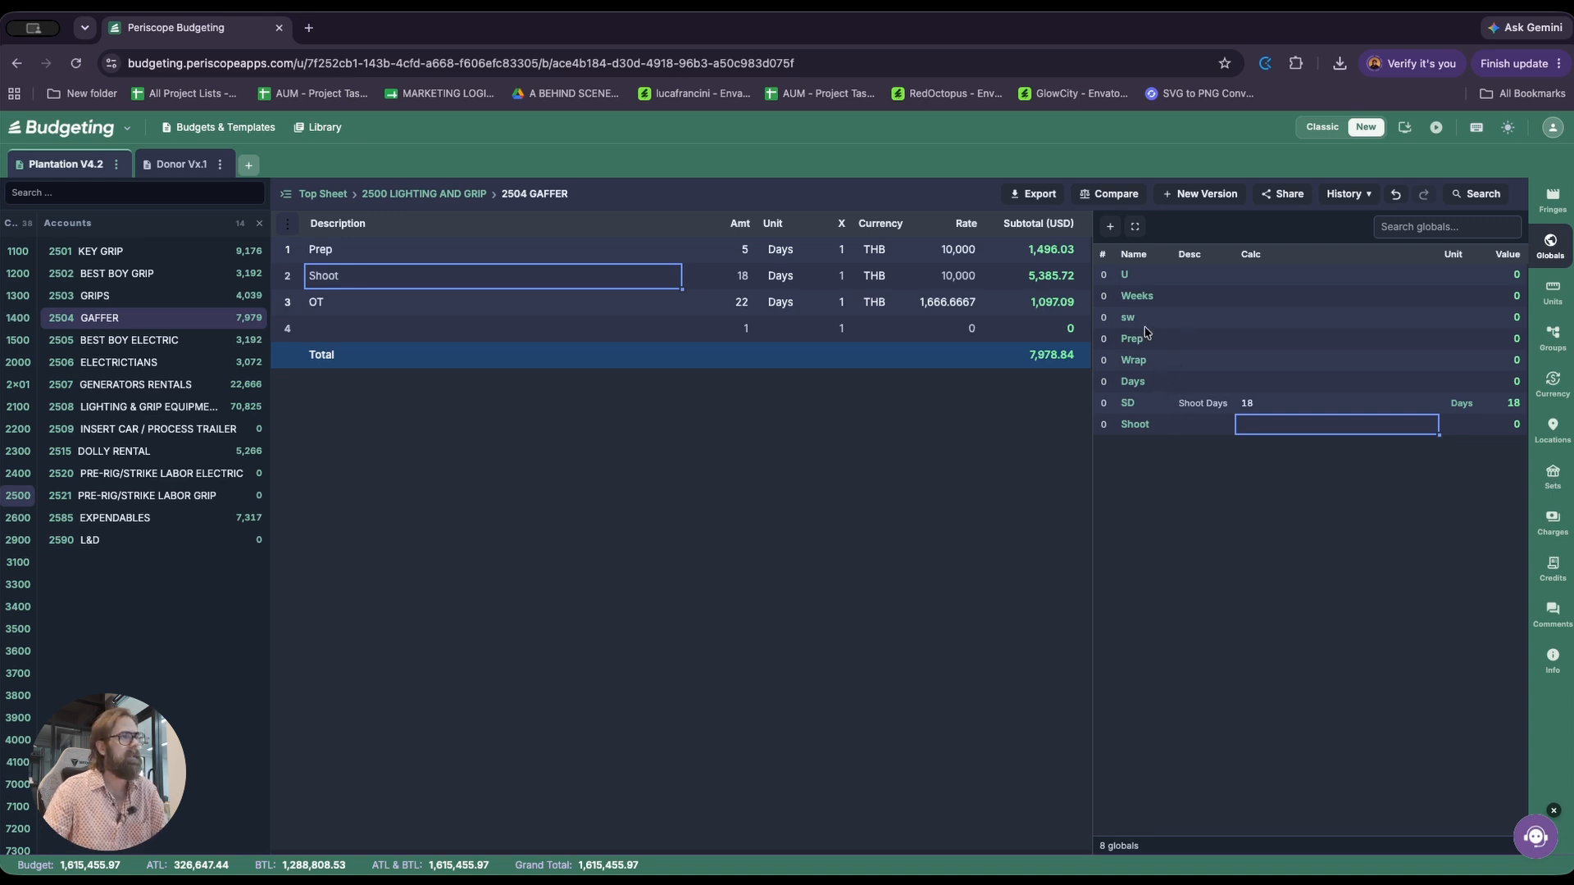
View the list of globals stored in the library, then return to the Gaffer account
{"action": "left_click", "coordinate": [329, 129]}
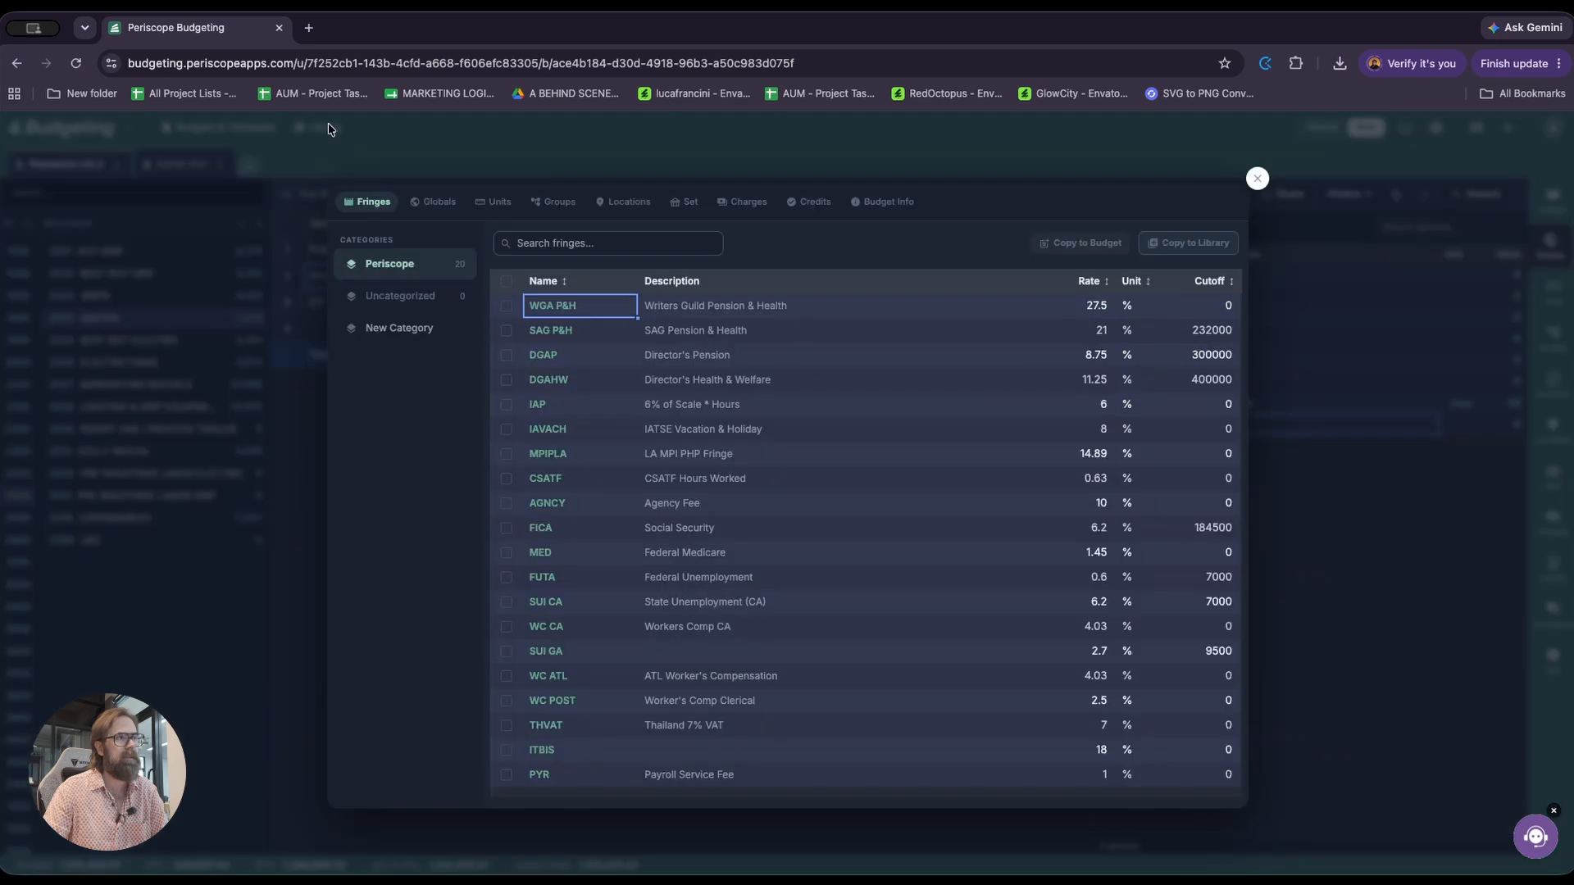
{"action": "left_click", "coordinate": [441, 204]}
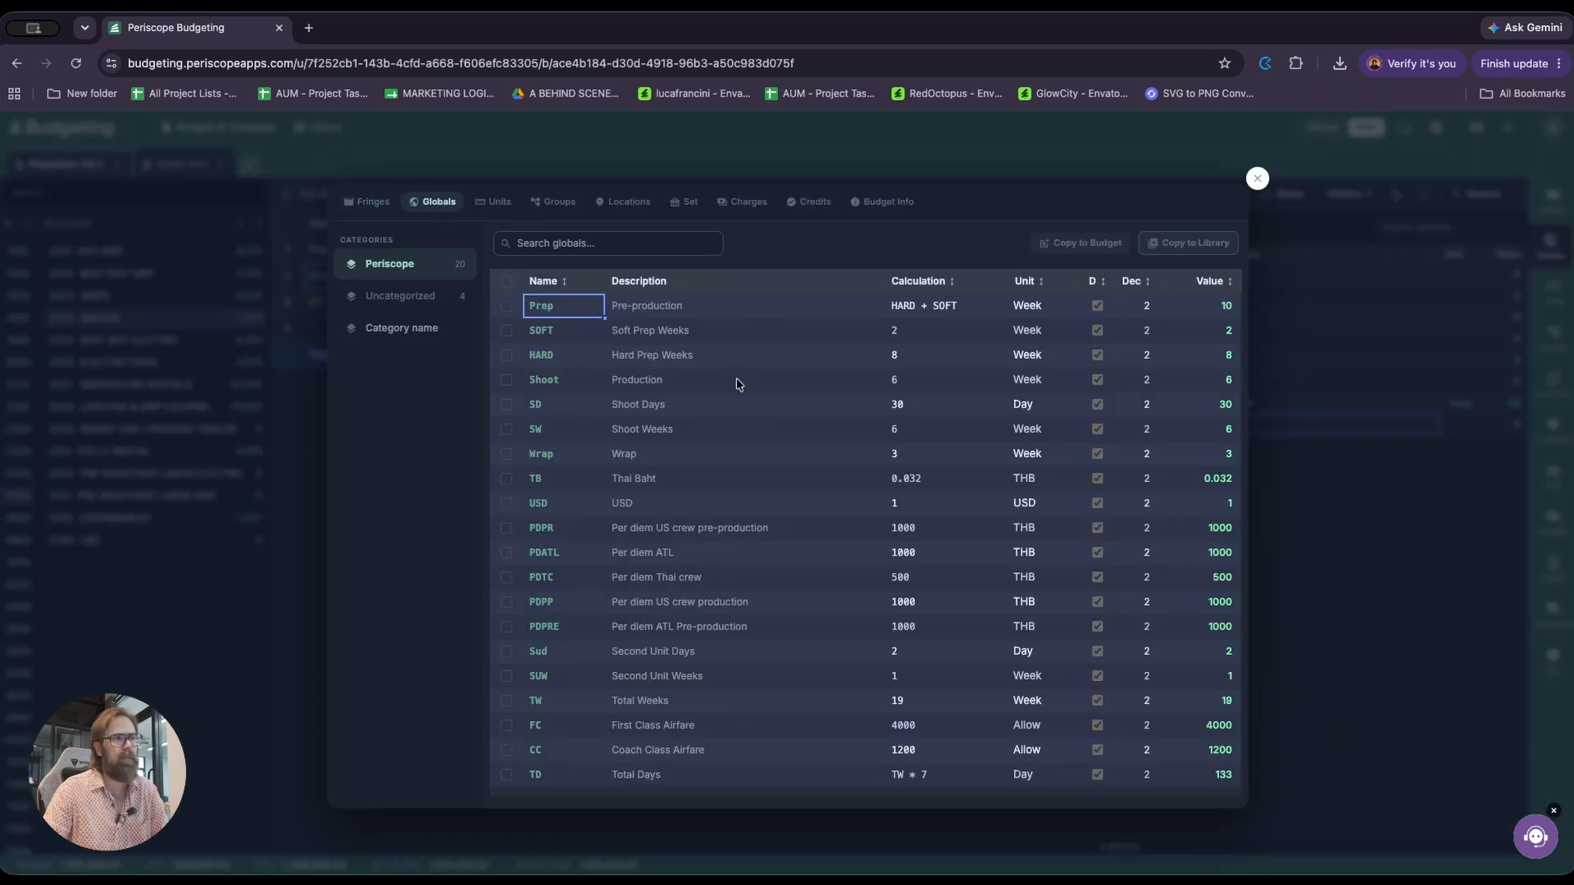
{"action": "left_click", "coordinate": [1258, 178]}
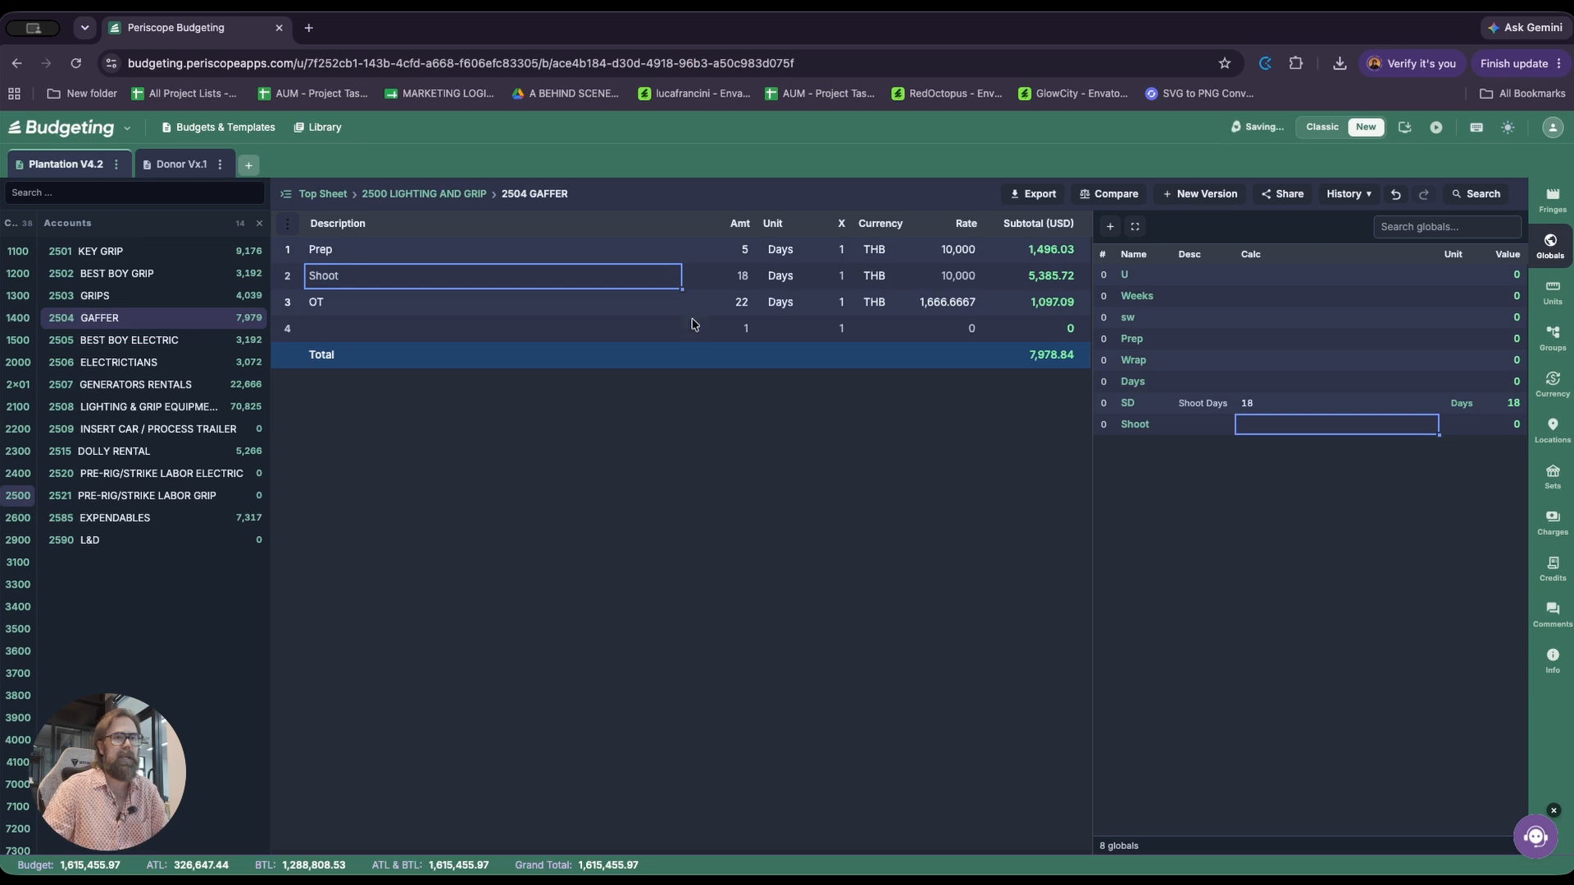
{"action": "left_click", "coordinate": [619, 332]}
{"action": "key", "text": "Up"}
{"action": "key", "text": "Right"}
{"action": "key", "text": "Right"}
{"action": "key", "text": "Right"}
{"action": "key", "text": "Right"}
{"action": "key", "text": "Right"}
{"action": "key", "text": "Left"}
{"action": "key", "text": "Left"}
{"action": "key", "text": "Left"}
{"action": "key", "text": "Left"}
{"action": "key", "text": "Left"}
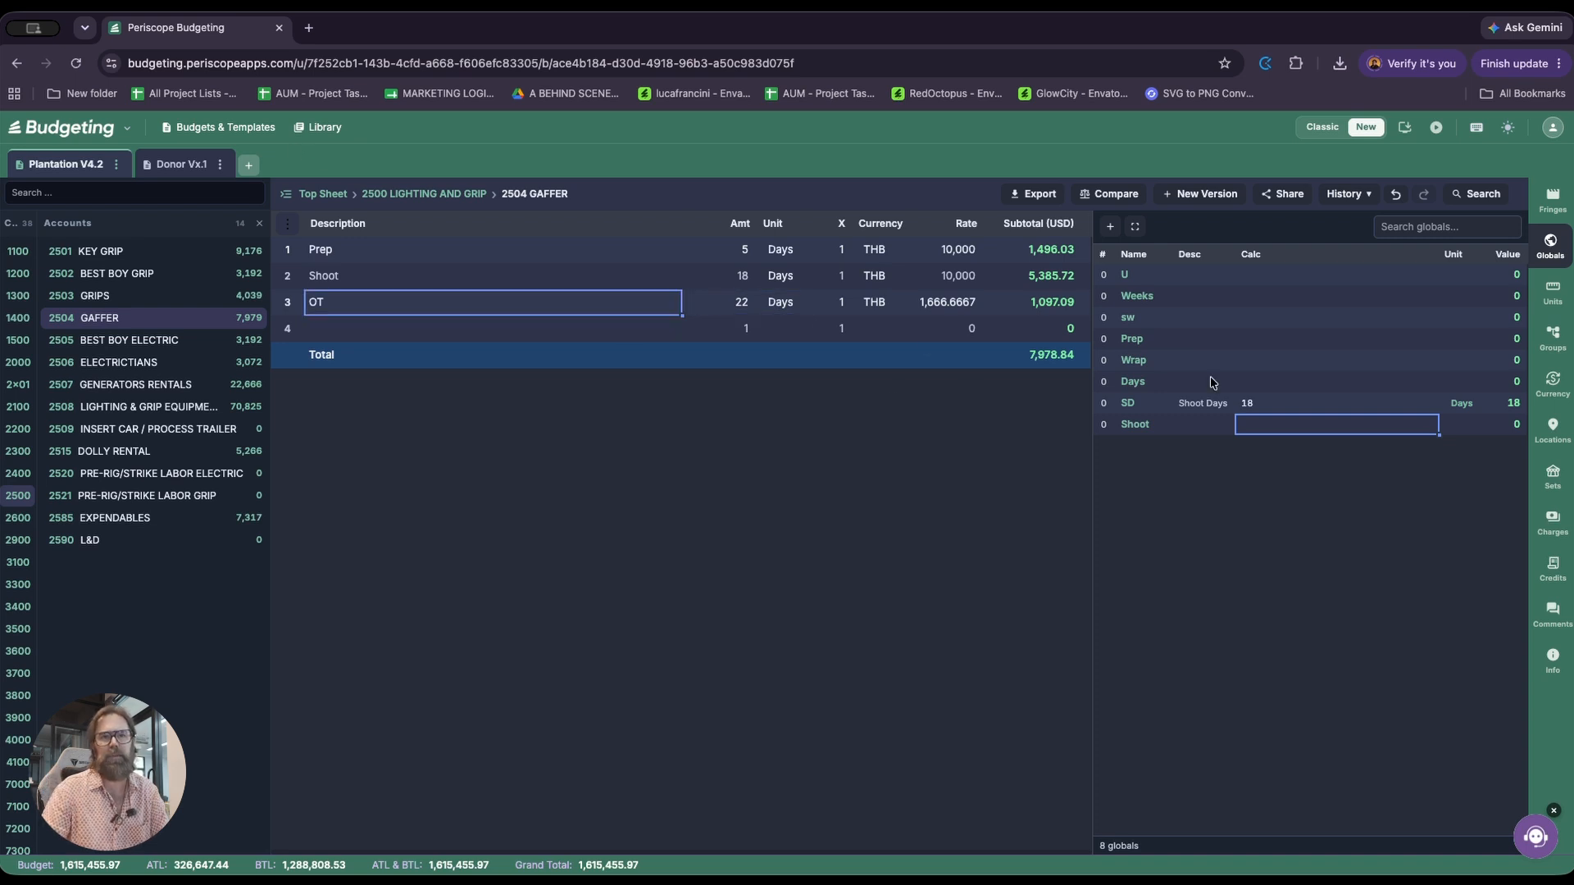
Add a new unit named Mandays to the budget's units list
{"action": "left_click", "coordinate": [1552, 291]}
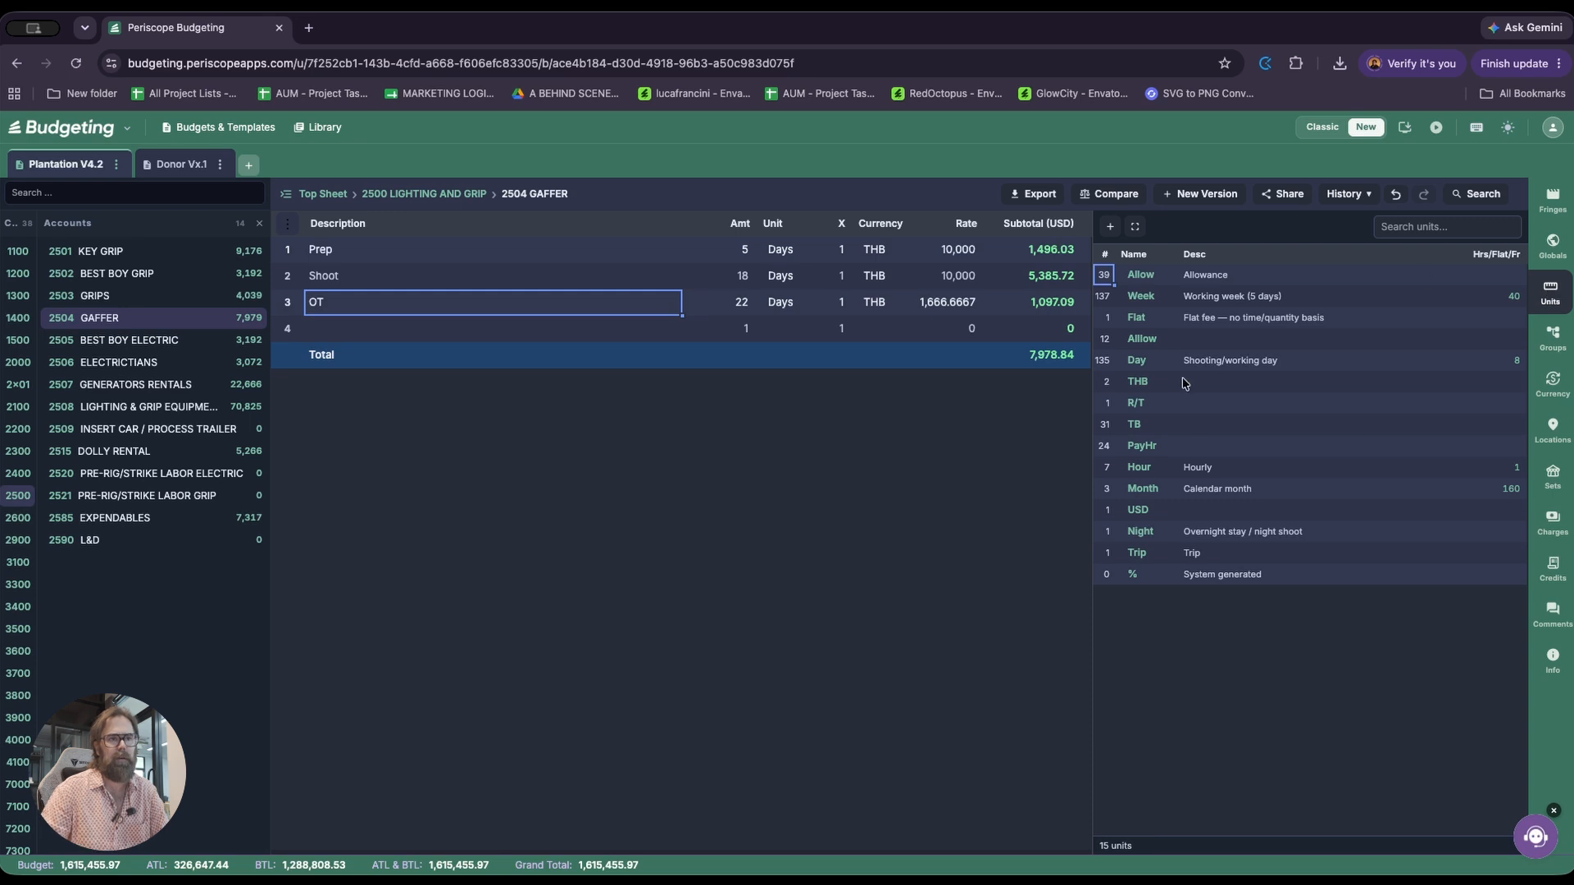
{"action": "left_click", "coordinate": [1174, 575]}
{"action": "key", "text": "Return"}
{"action": "key", "text": "Tab"}
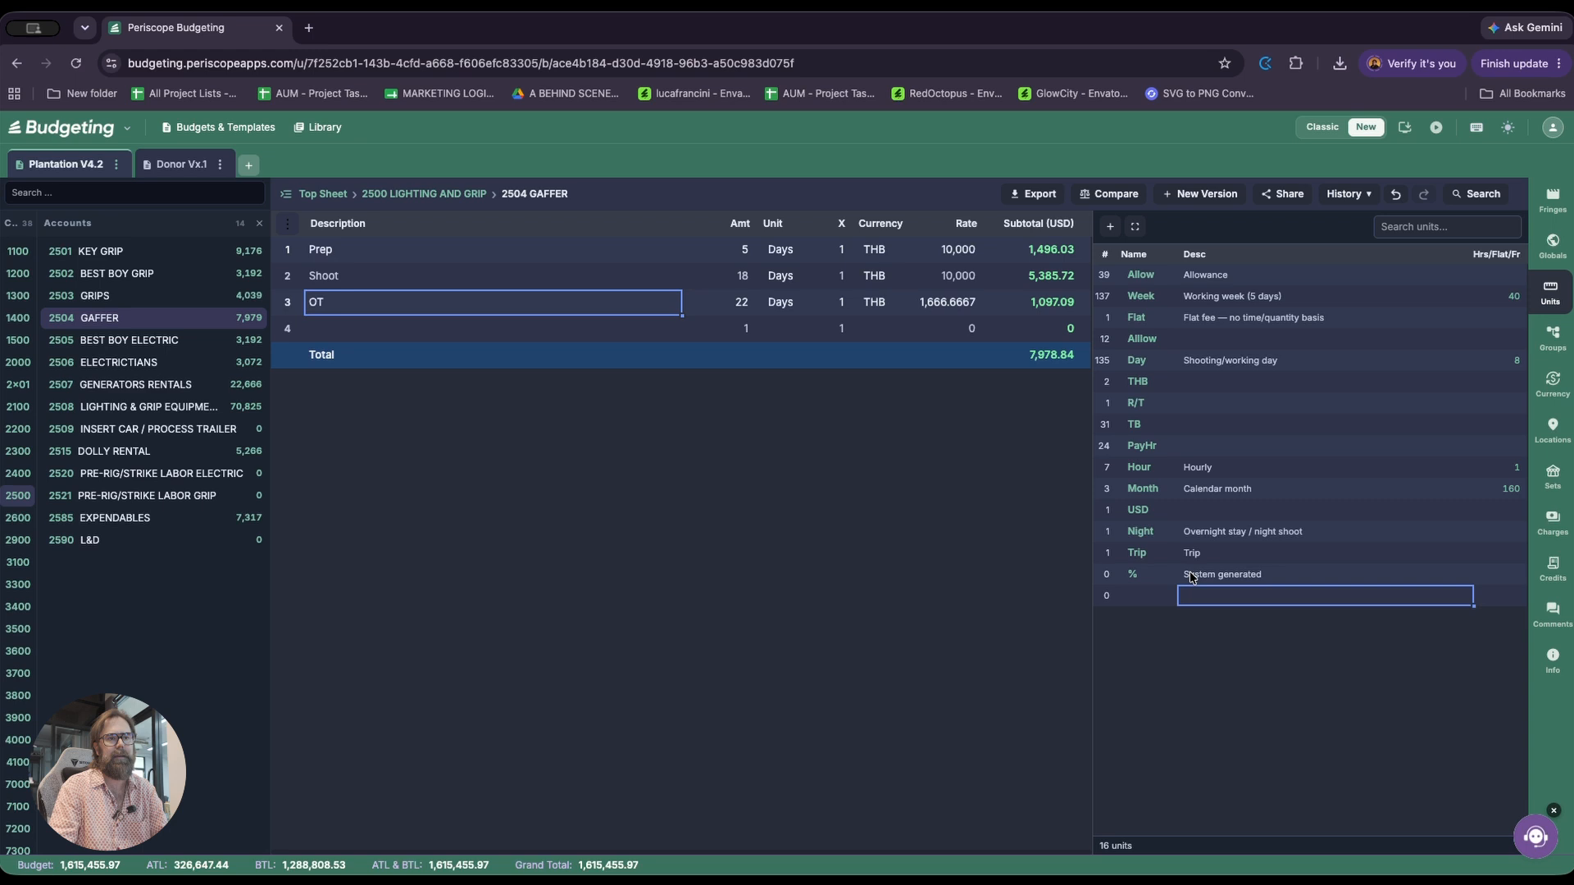
{"action": "type", "text": "Mandays"}
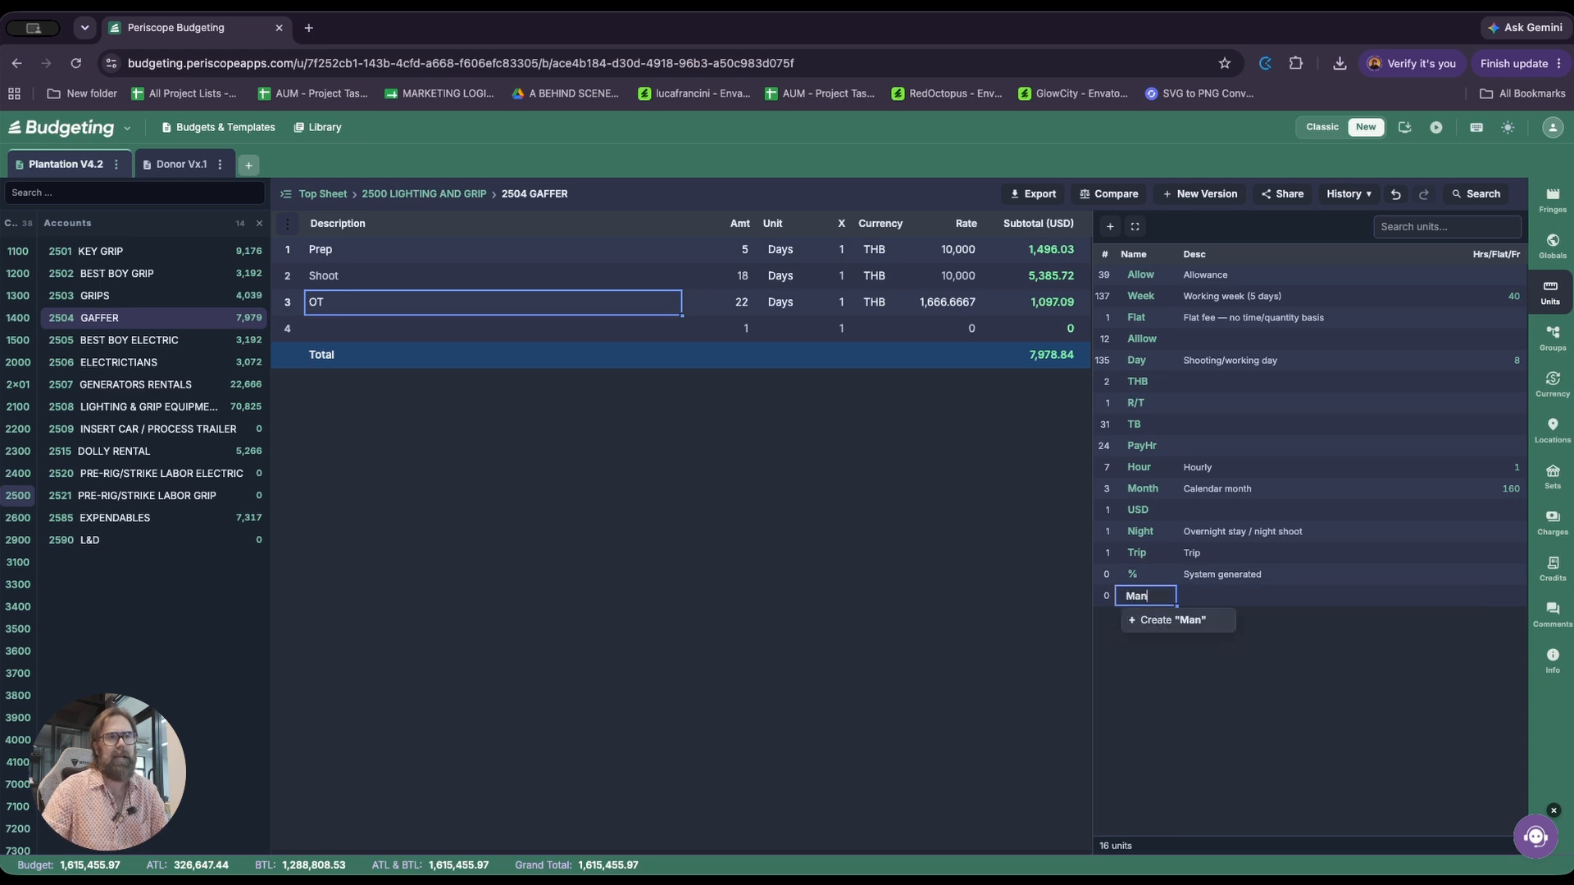
{"action": "key", "text": "Tab"}
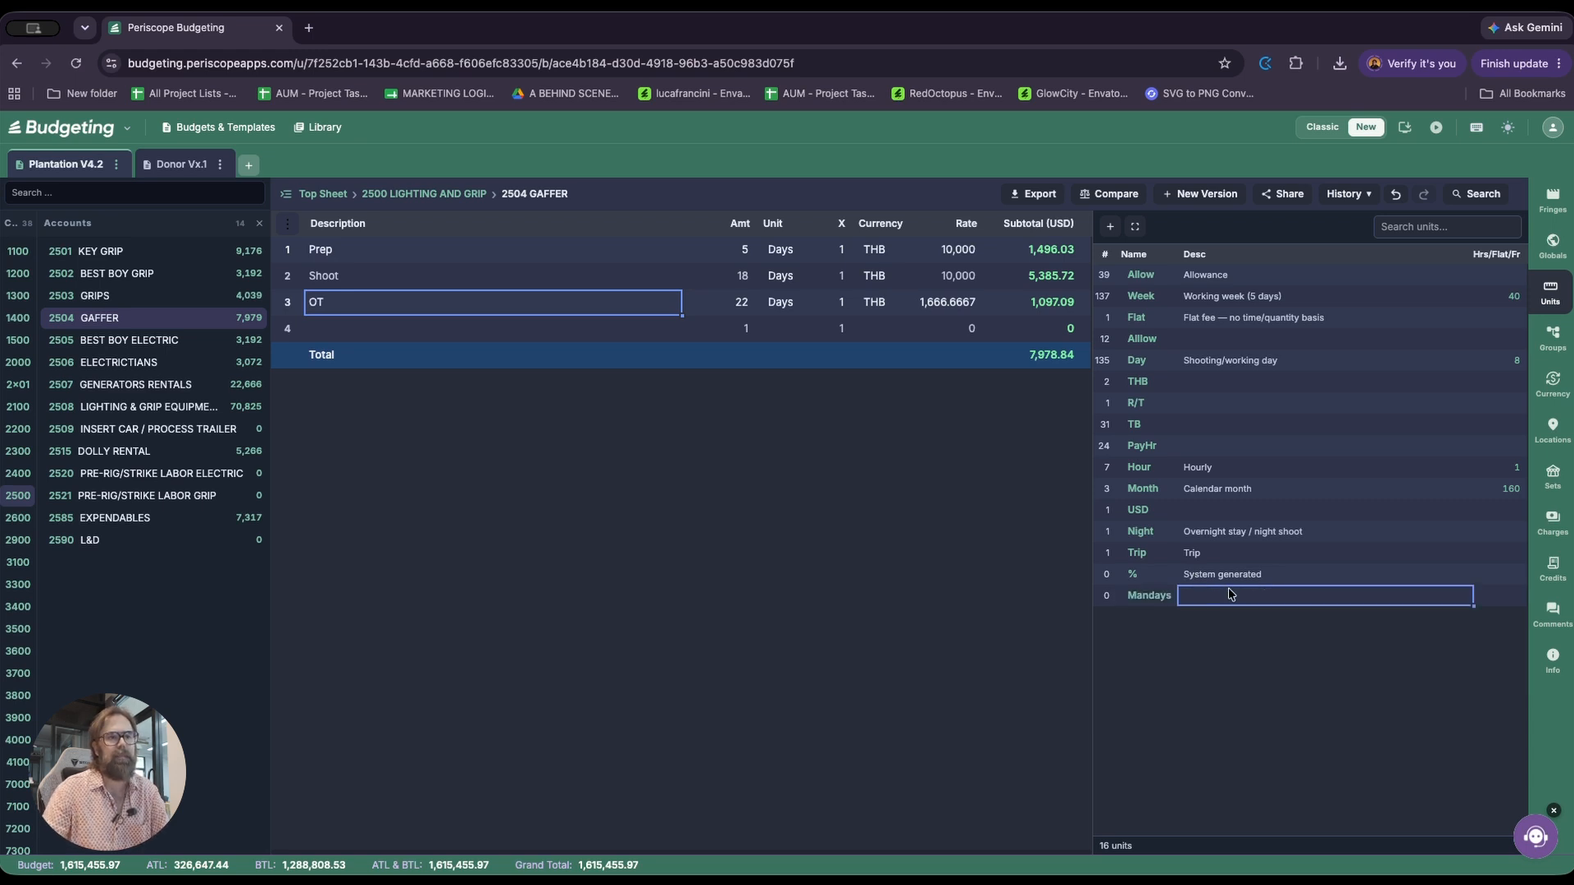
{"action": "left_click", "coordinate": [1158, 603]}
Assign the Mandays unit to the empty fourth line of the Gaffer account
{"action": "left_click", "coordinate": [539, 339]}
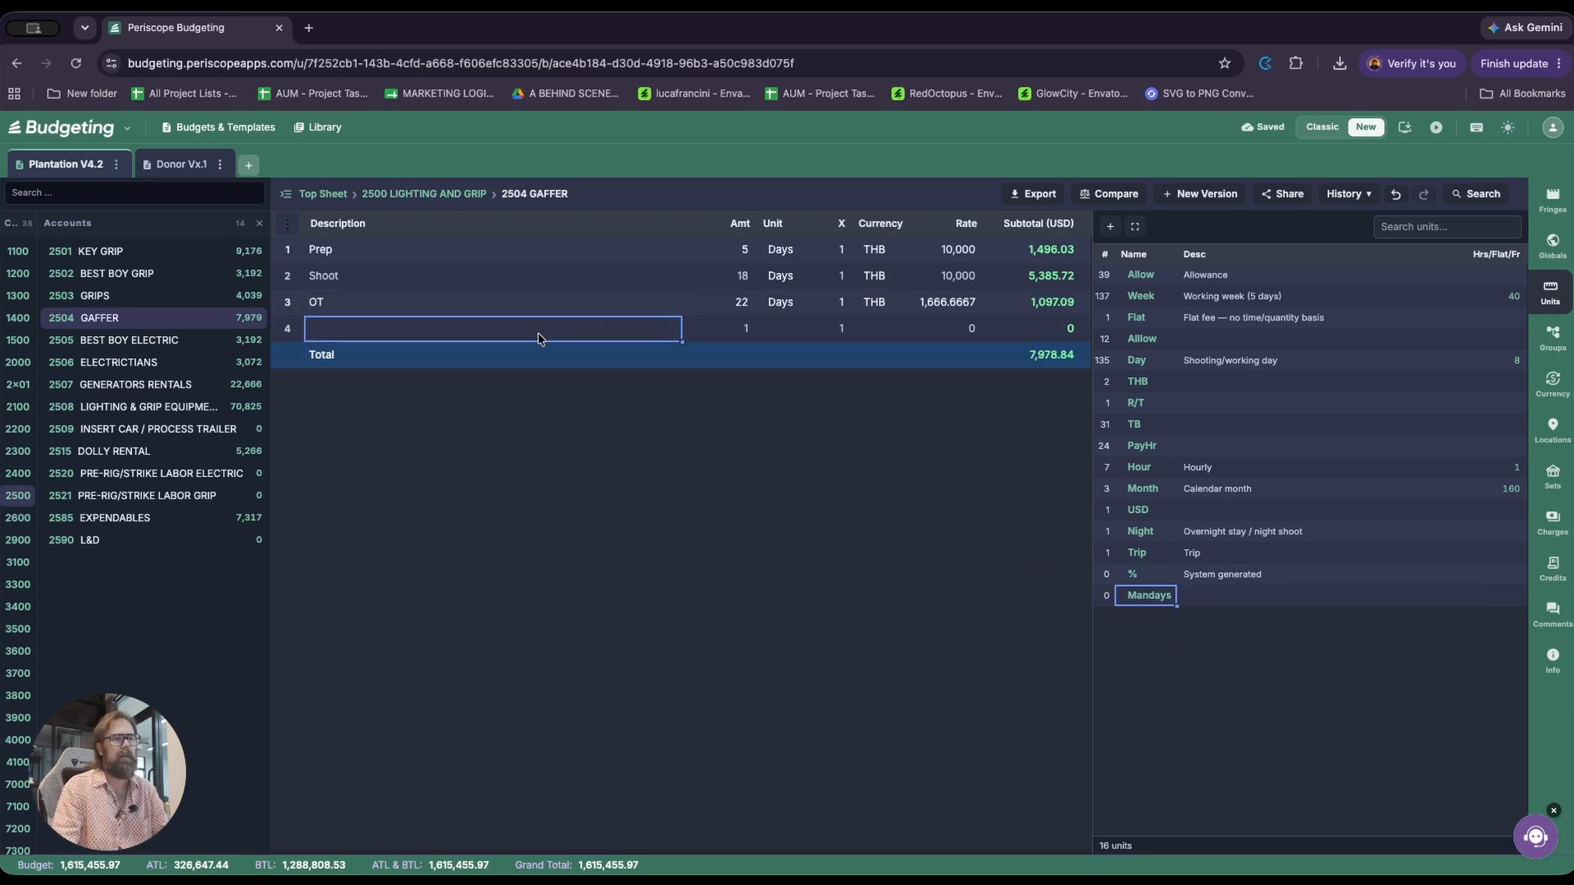
{"action": "left_click", "coordinate": [791, 332]}
{"action": "type", "text": "ma"}
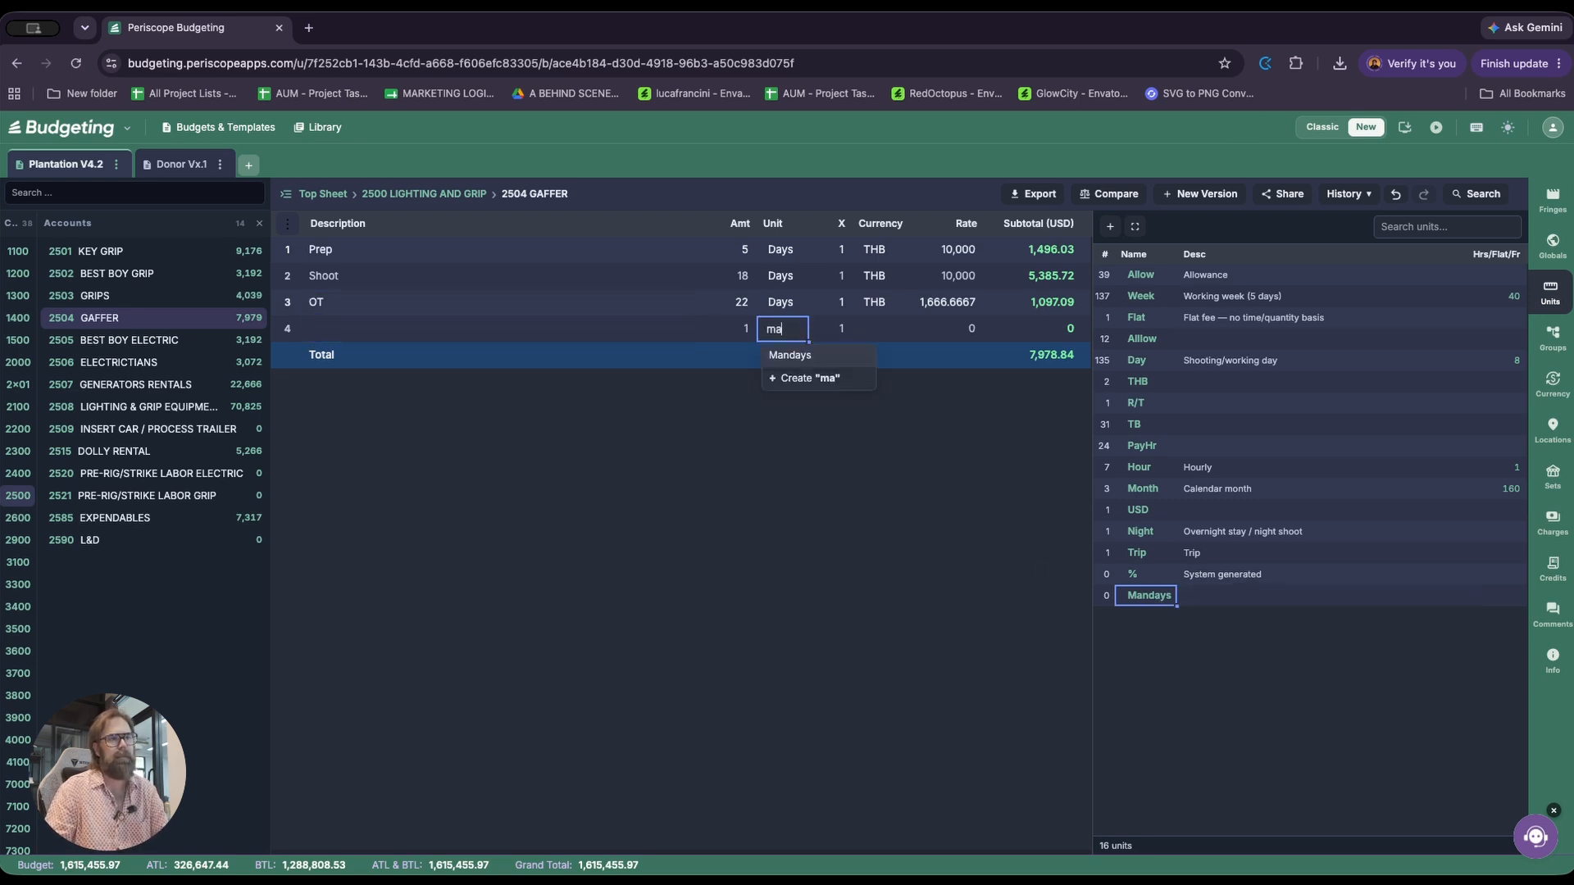
{"action": "key", "text": "Return"}
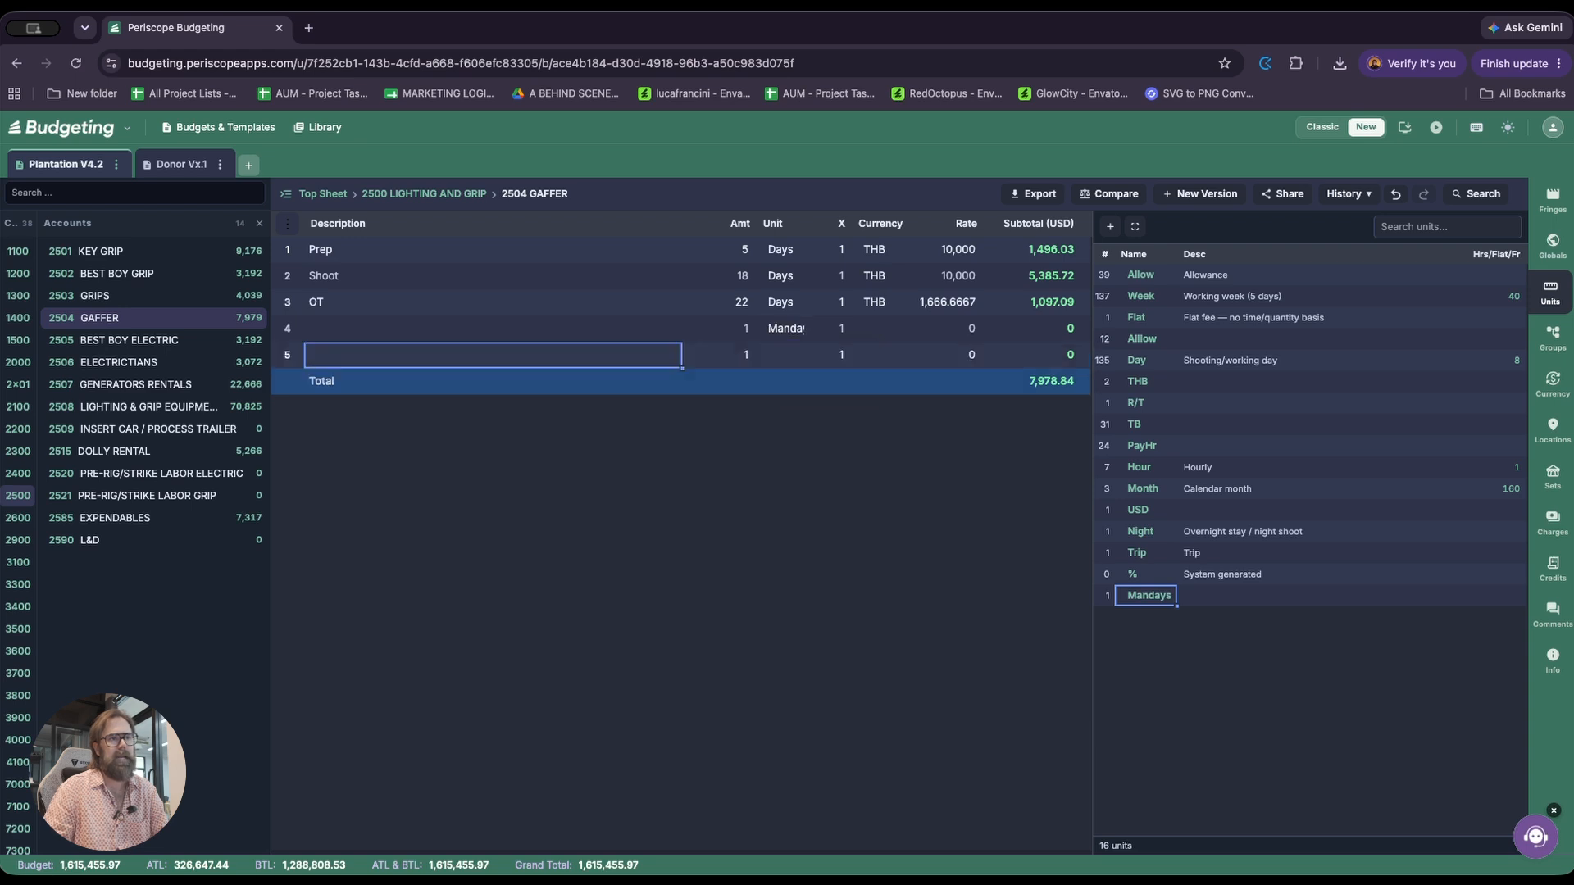
Create a new unit named World directly from the unit cell of the Gaffer account's fifth line
{"action": "key", "text": "Right"}
{"action": "key", "text": "Up"}
{"action": "key", "text": "Right"}
{"action": "key", "text": "Left"}
{"action": "key", "text": "Right"}
{"action": "key", "text": "Down"}
{"action": "key", "text": "Left"}
{"action": "key", "text": "Right"}
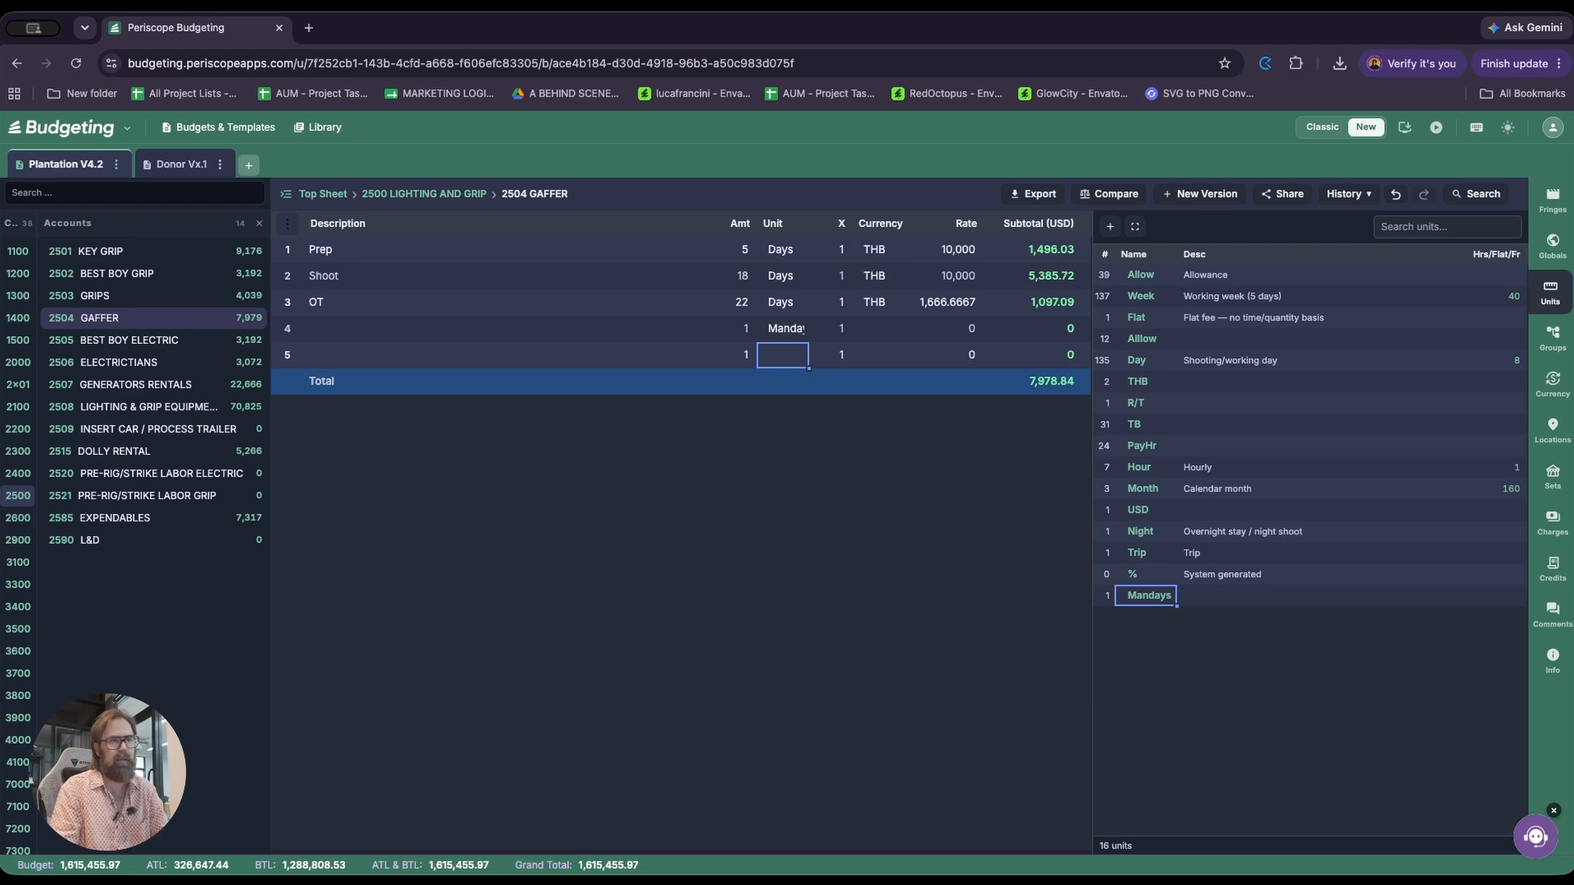
{"action": "type", "text": "World"}
{"action": "key", "text": "Return"}
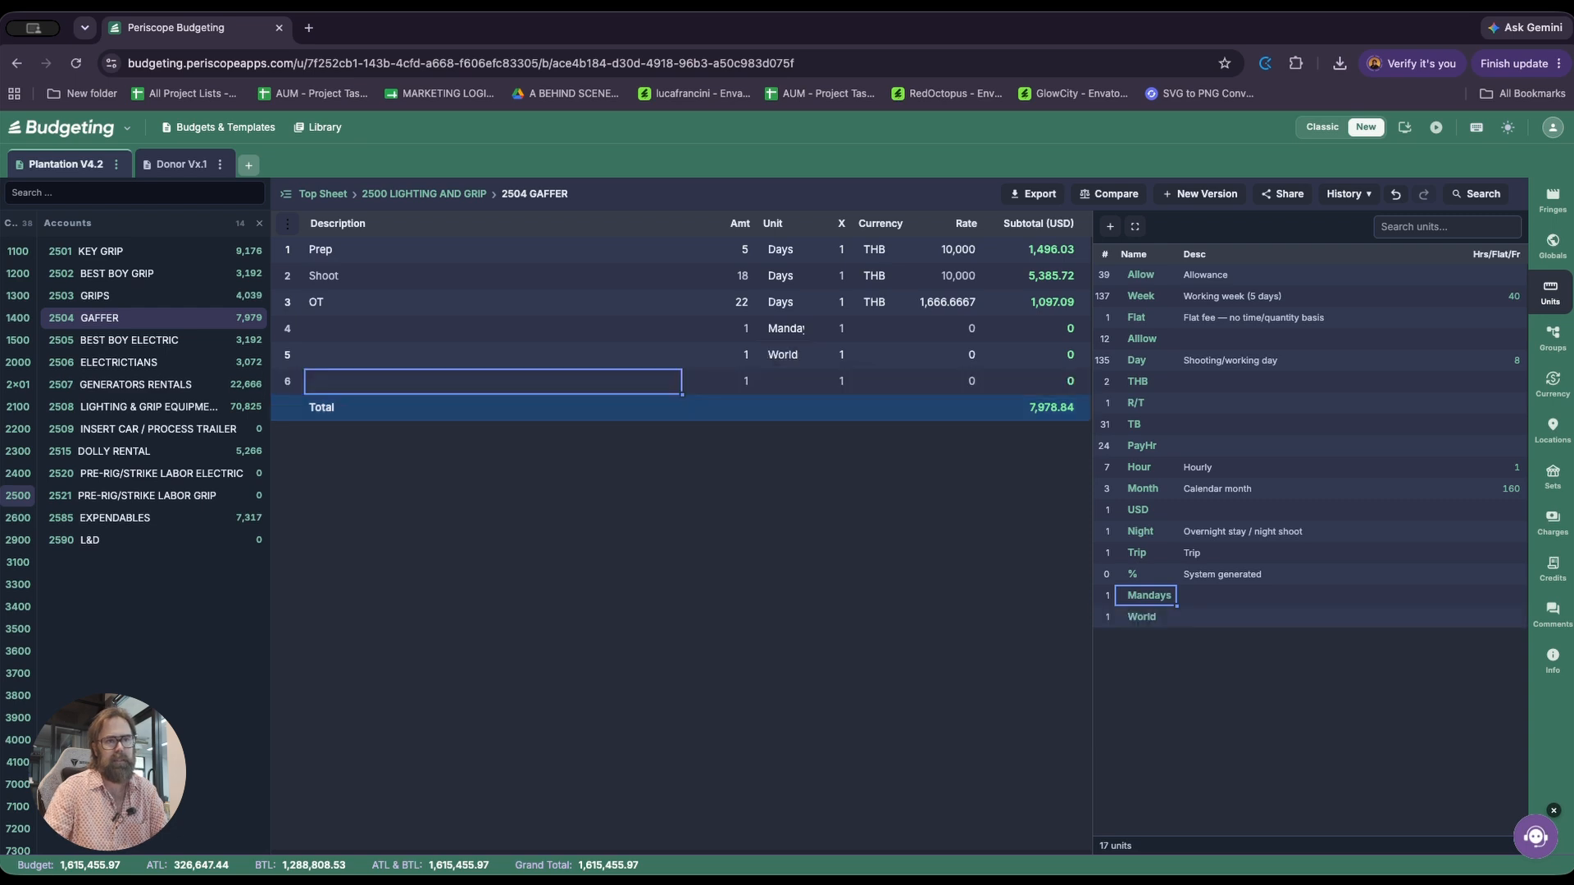